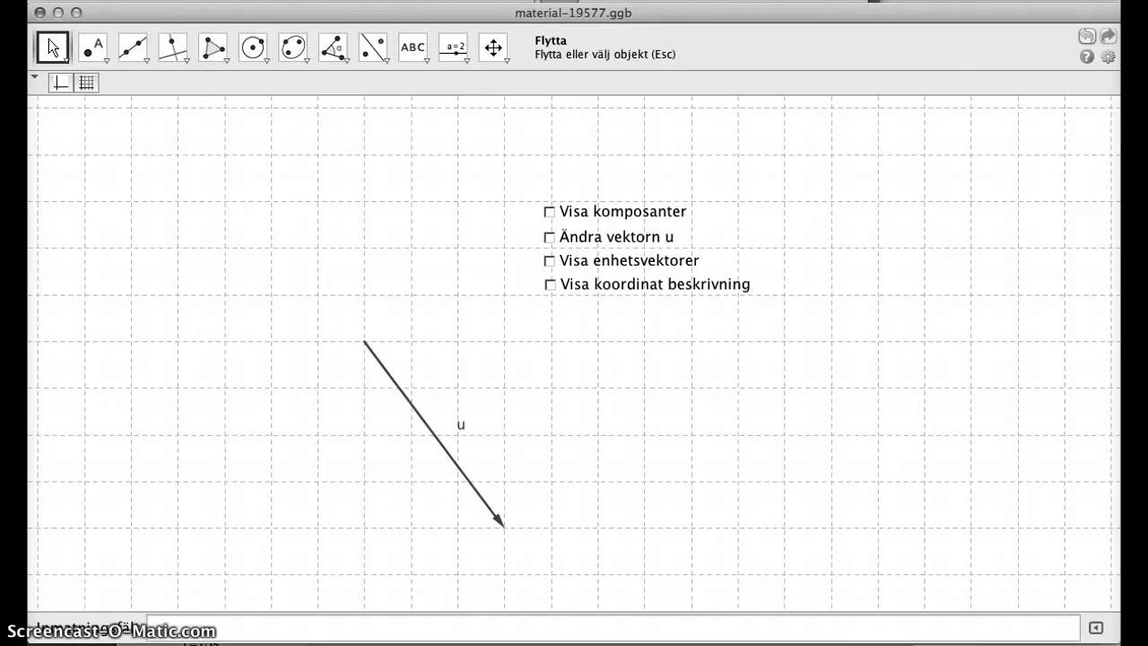
# Step: Start saving the worksheet as a new file in the Ma1C_klart folder inside Dokument > GGBmOOC
pyautogui.click(81, 1)
pyautogui.click(124, 105)
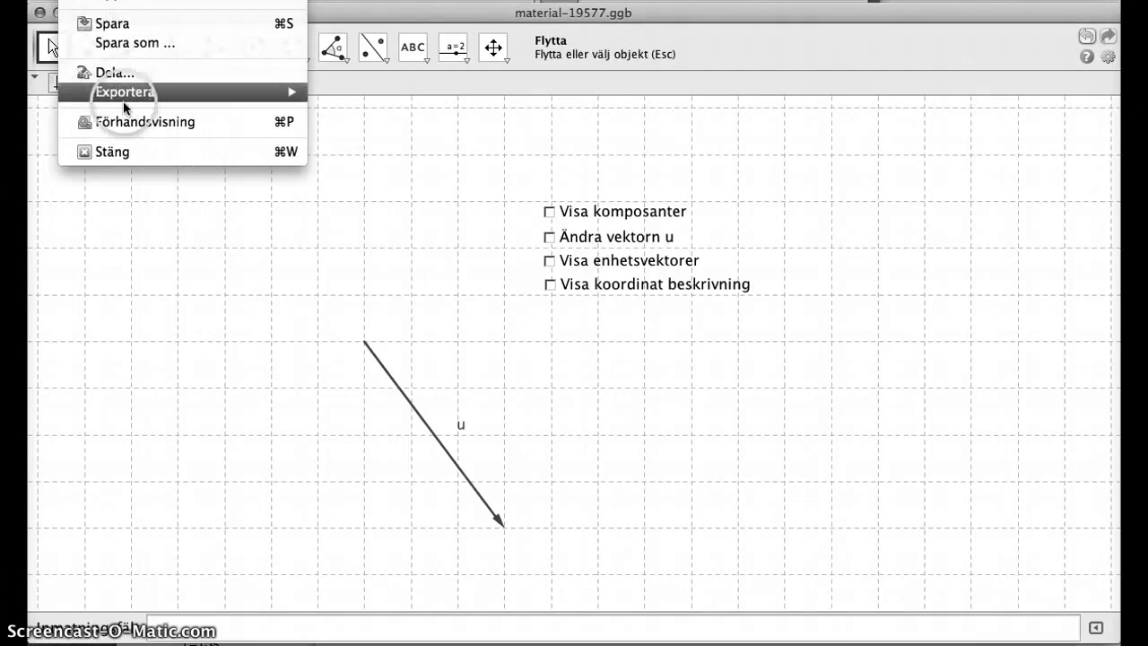
pyautogui.click(148, 43)
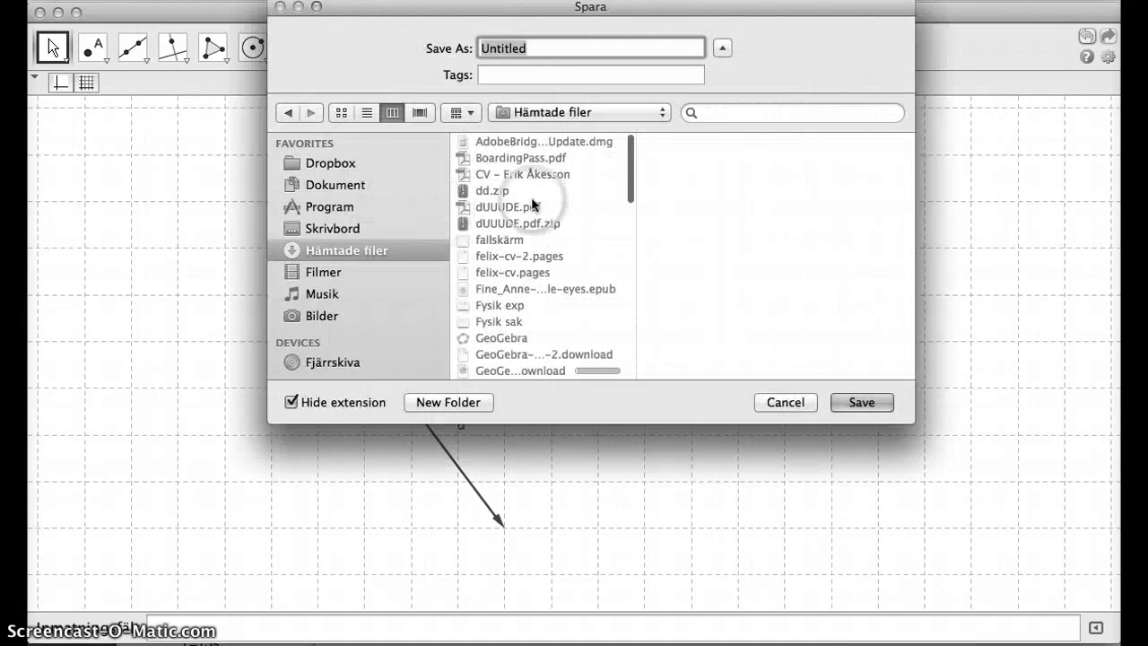
pyautogui.click(332, 182)
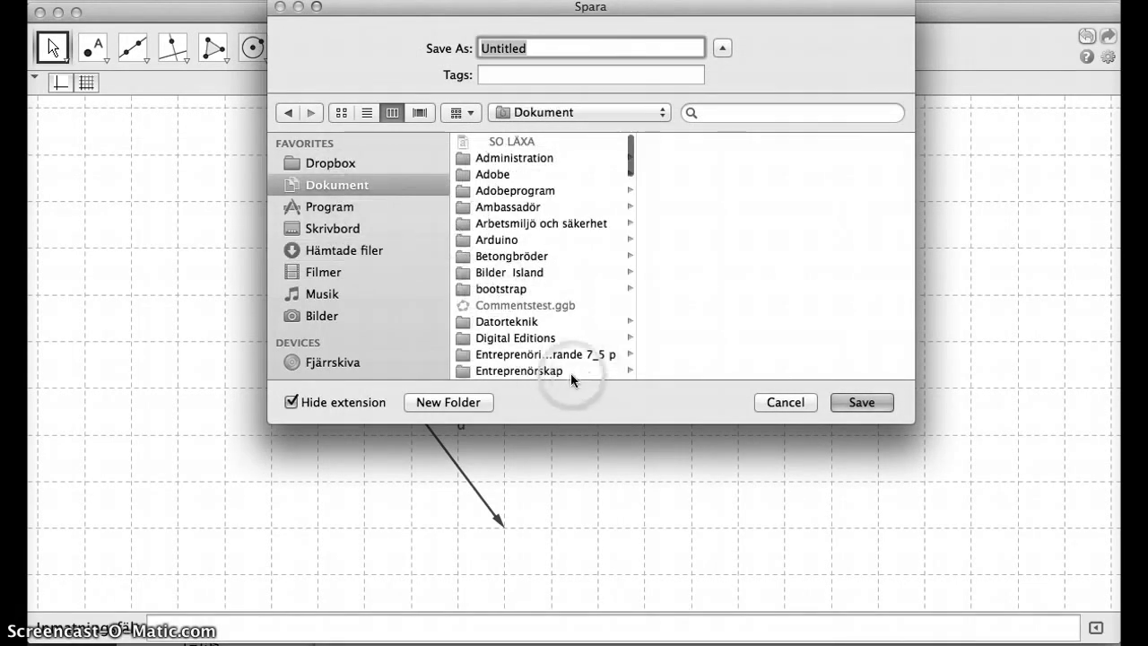
pyautogui.scroll(-2, 586, 337)
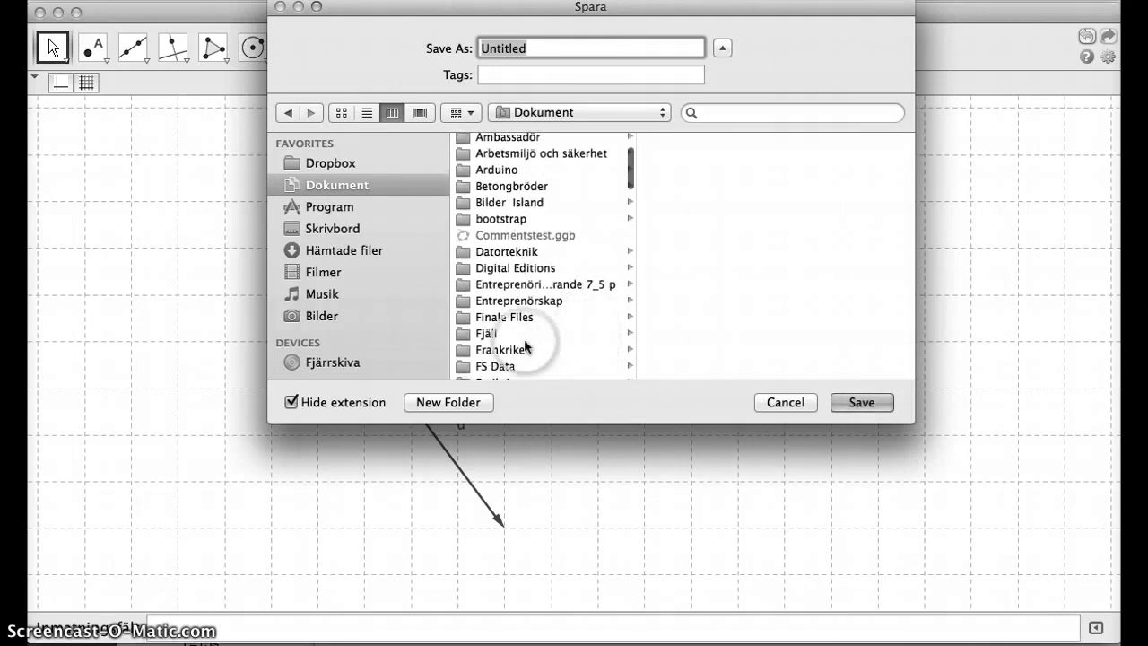
pyautogui.rightClick(581, 354)
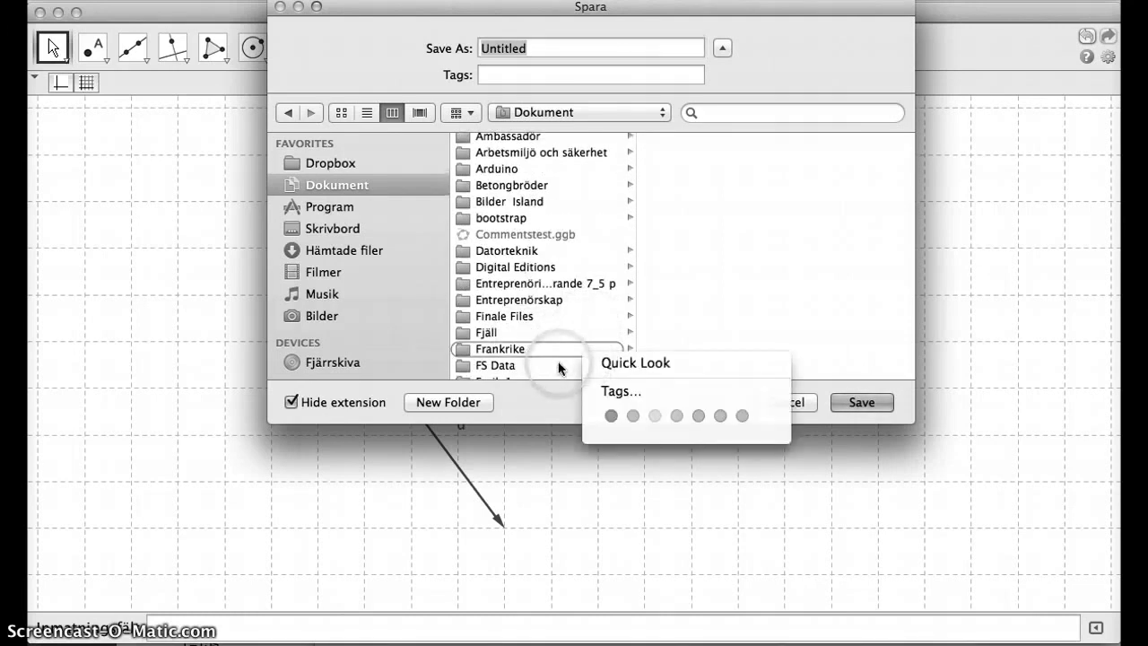
pyautogui.click(559, 366)
pyautogui.scroll(-5, 558, 364)
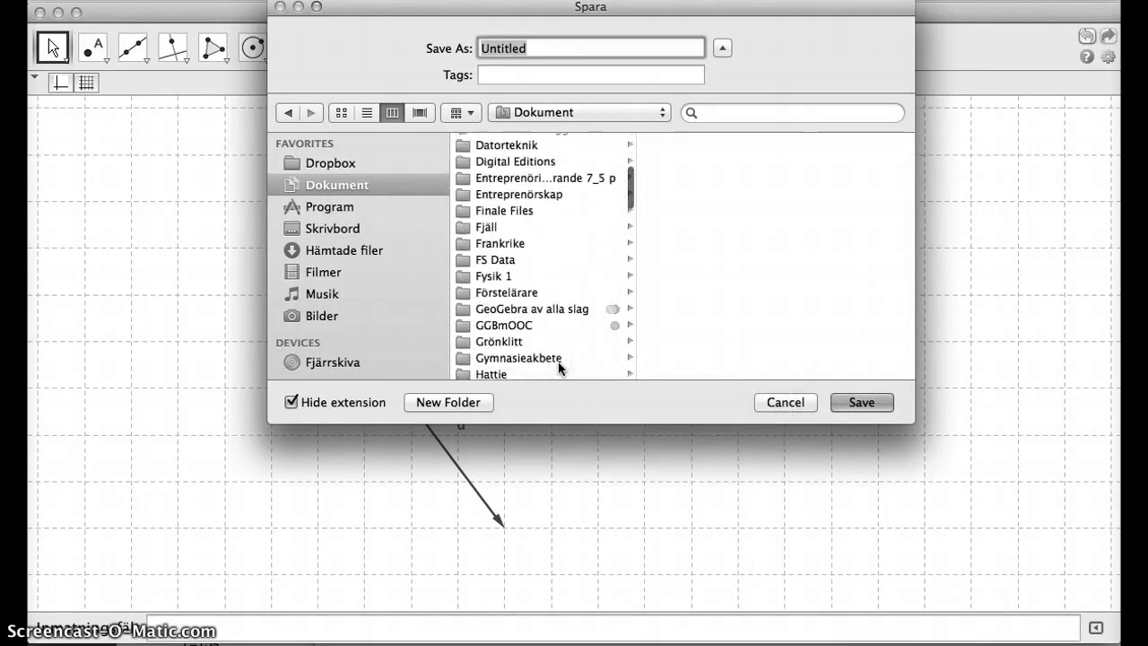
pyautogui.click(512, 308)
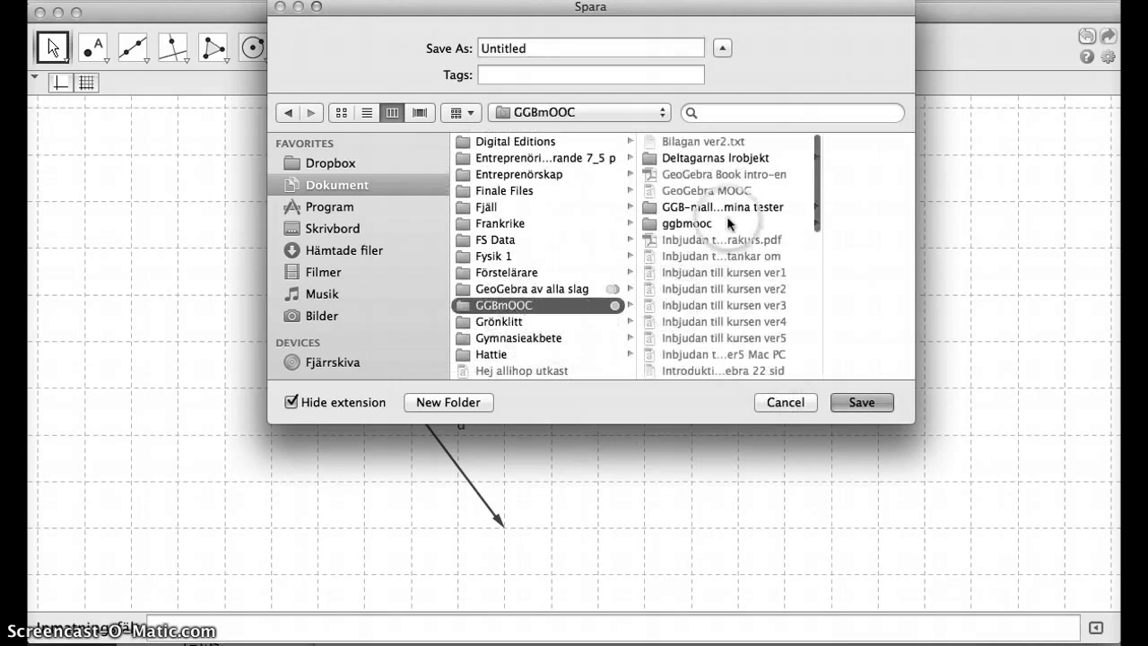
pyautogui.scroll(-5, 709, 287)
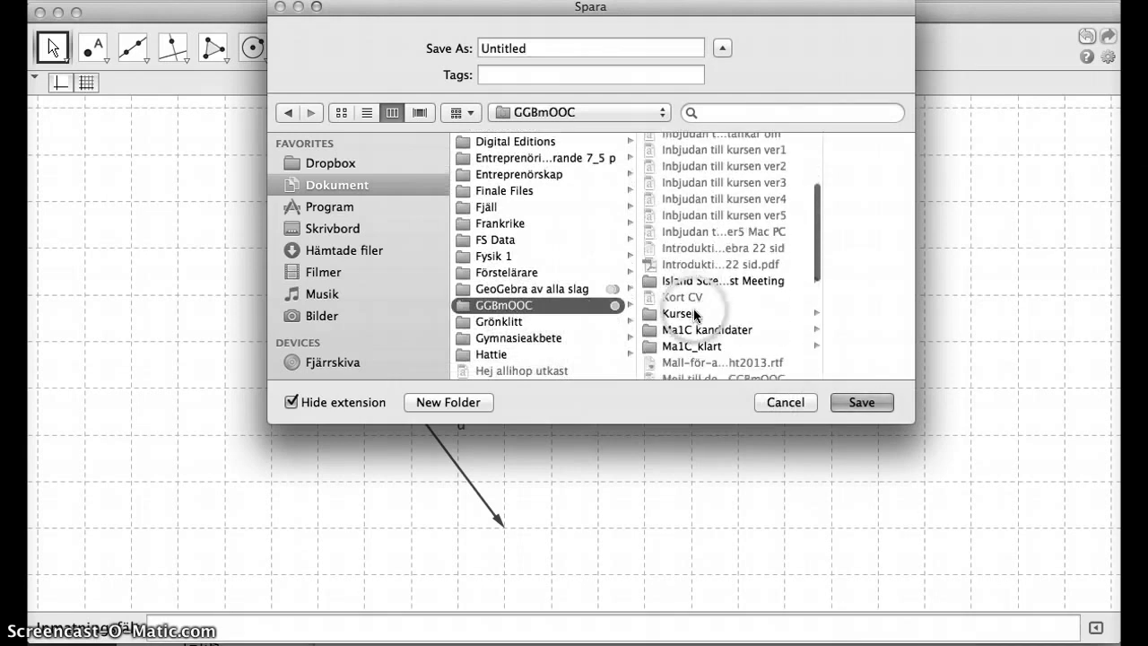
pyautogui.click(693, 309)
pyautogui.click(611, 347)
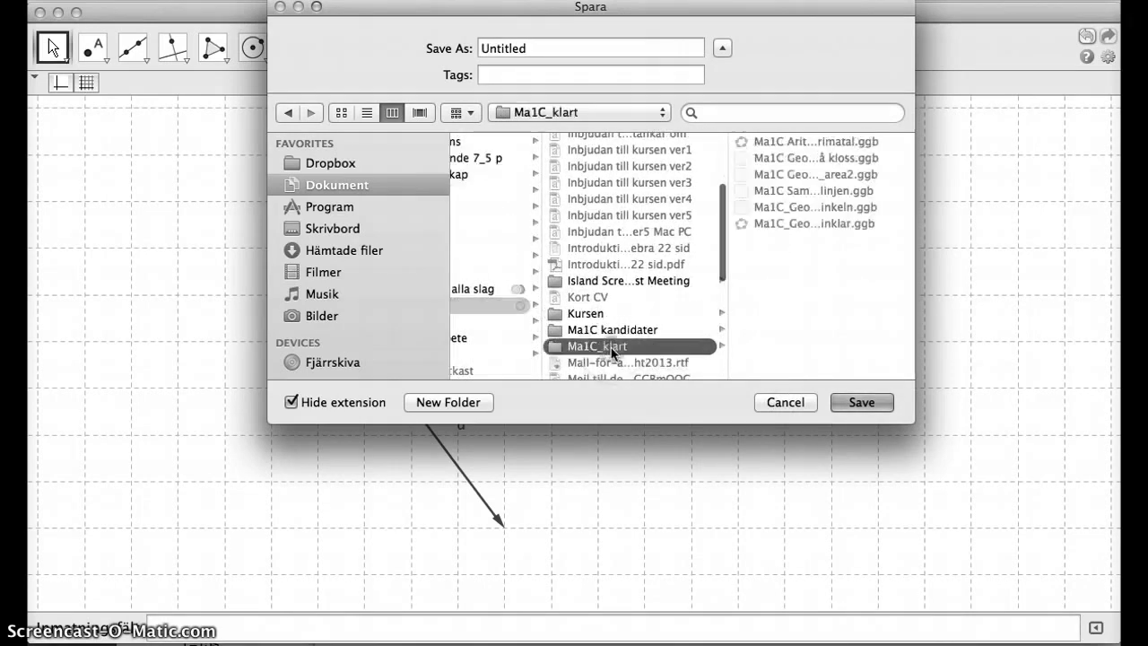
# Step: Name the file Ma1C Geometri CI 2 Vektor 1 and save it
pyautogui.doubleClick(534, 47)
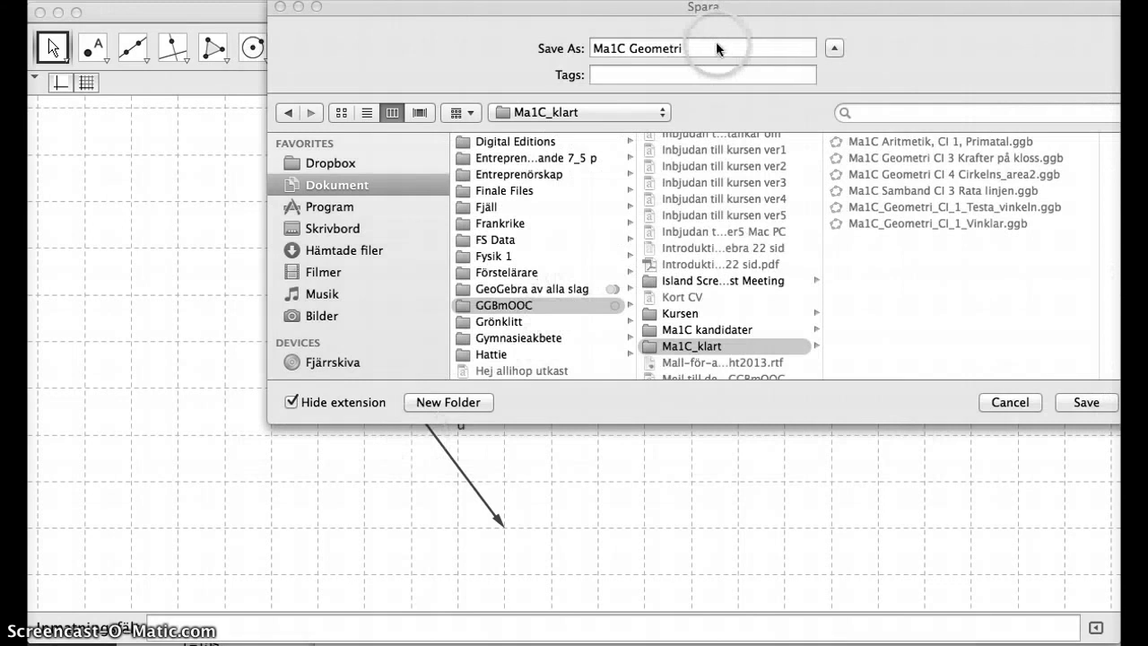
pyautogui.click(717, 47)
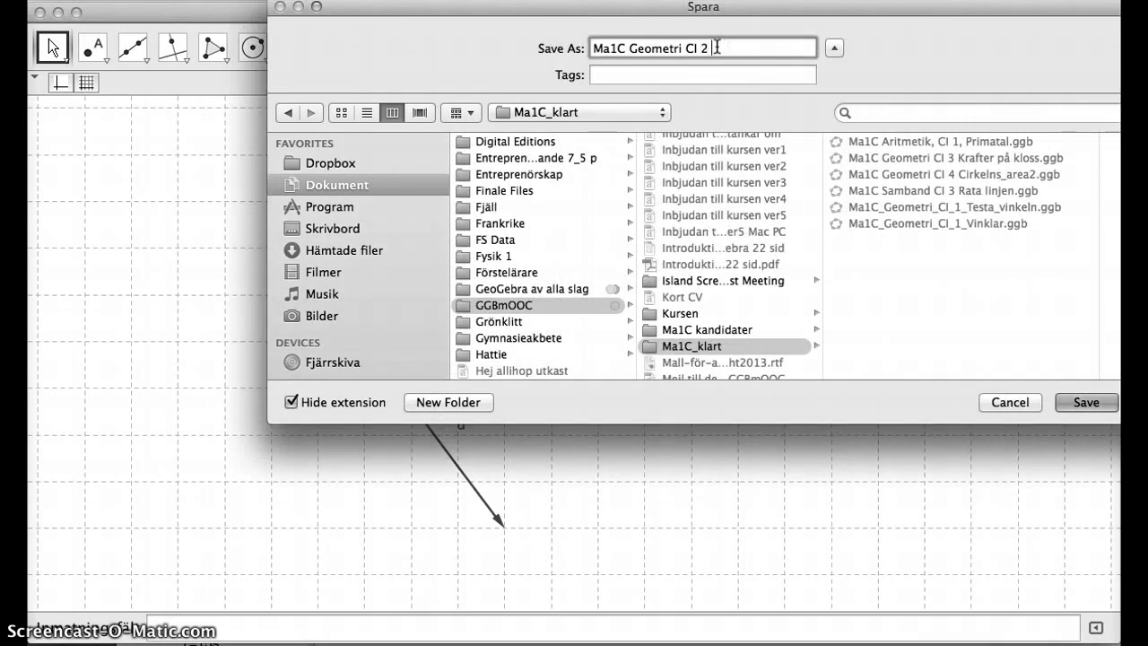
pyautogui.write('Vektor 1')
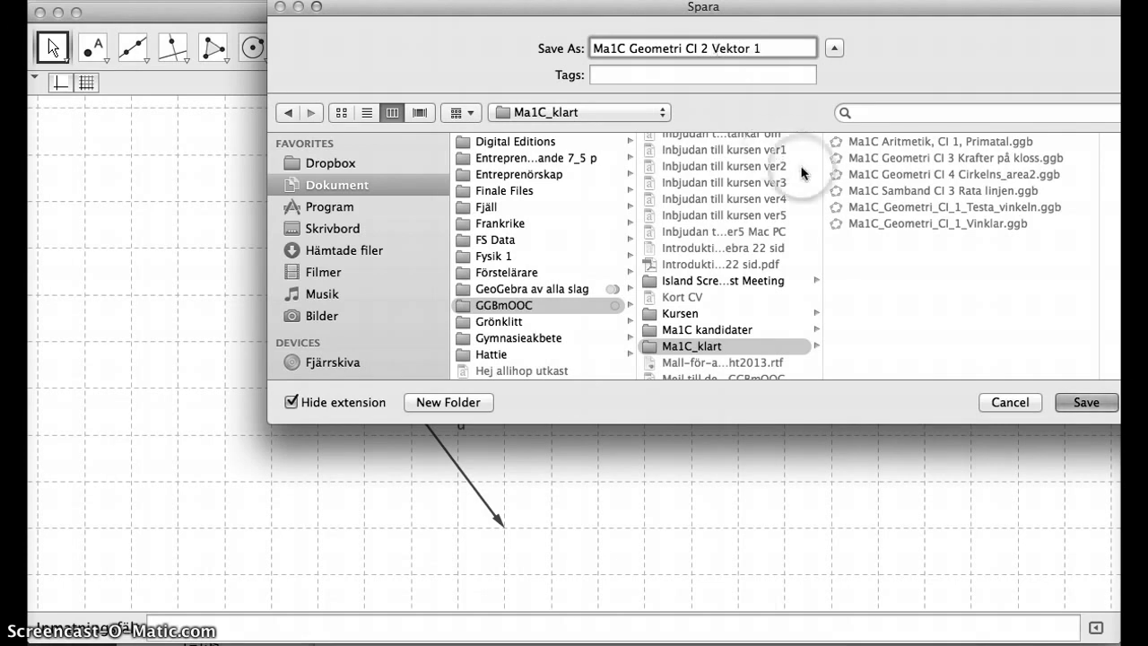
pyautogui.click(1080, 406)
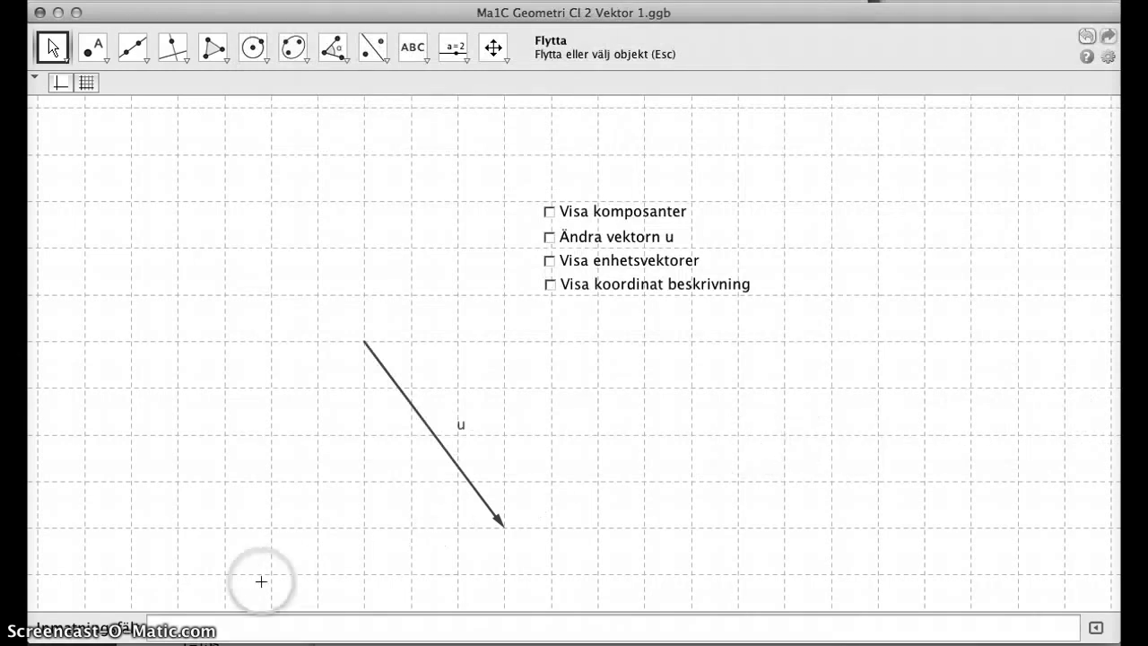
# Step: Place the input bar (Inmatningsfält) at the top of the window in the layout settings
pyautogui.rightClick(320, 173)
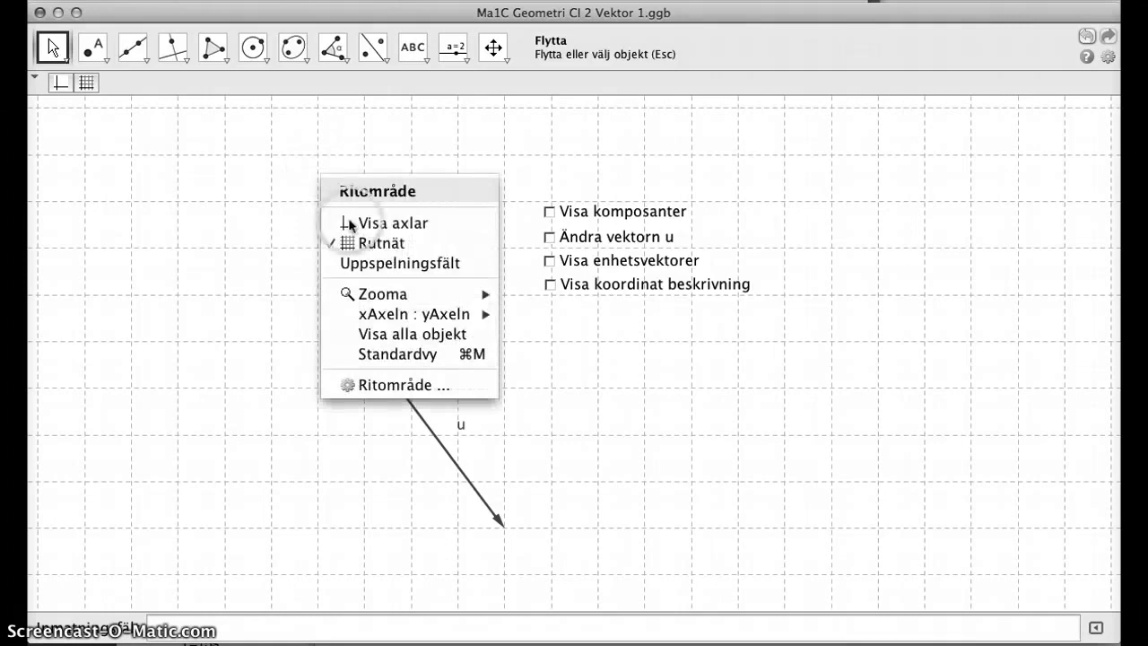
pyautogui.click(401, 384)
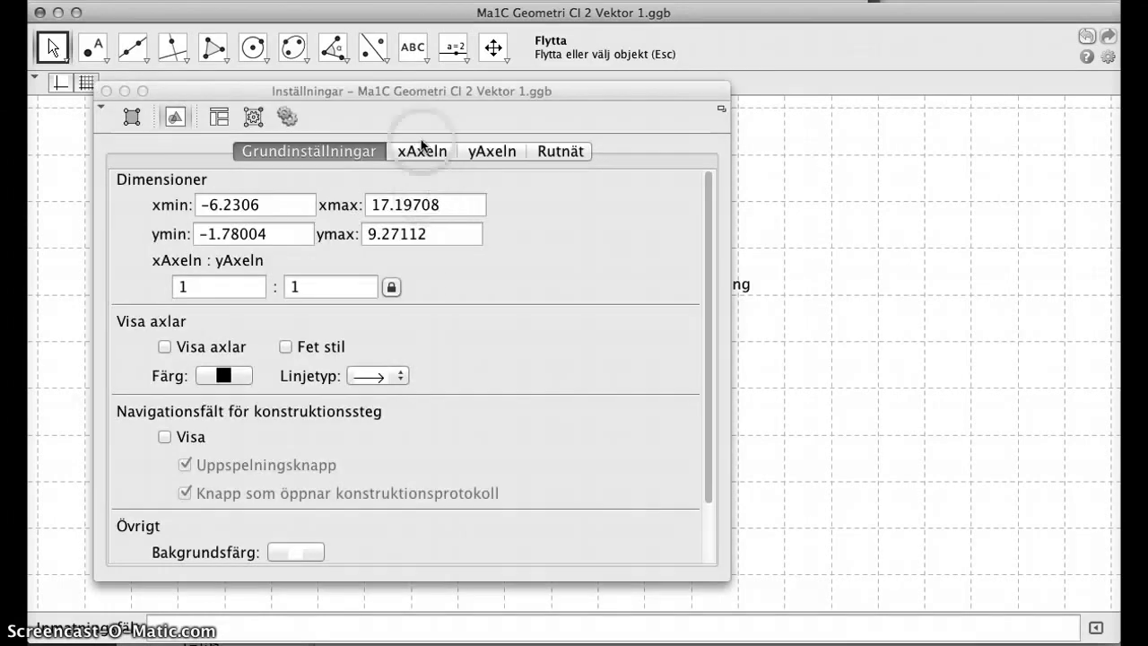
pyautogui.click(225, 118)
pyautogui.click(223, 183)
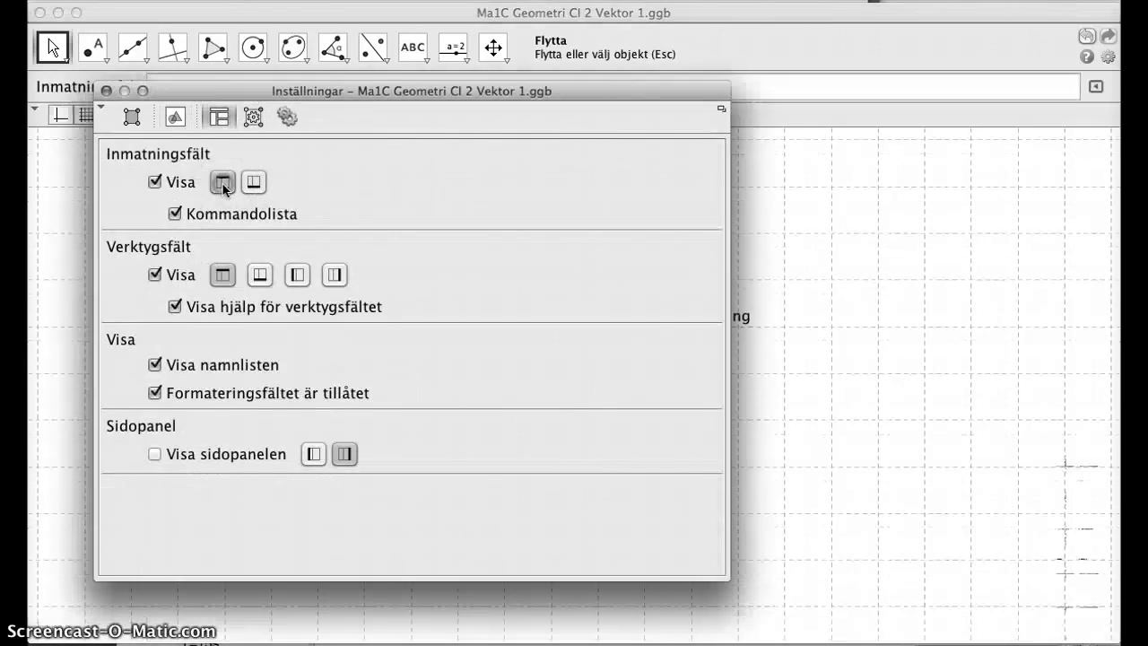
# Step: Set the graphics view's background colour to a light grey and close the settings
pyautogui.click(176, 118)
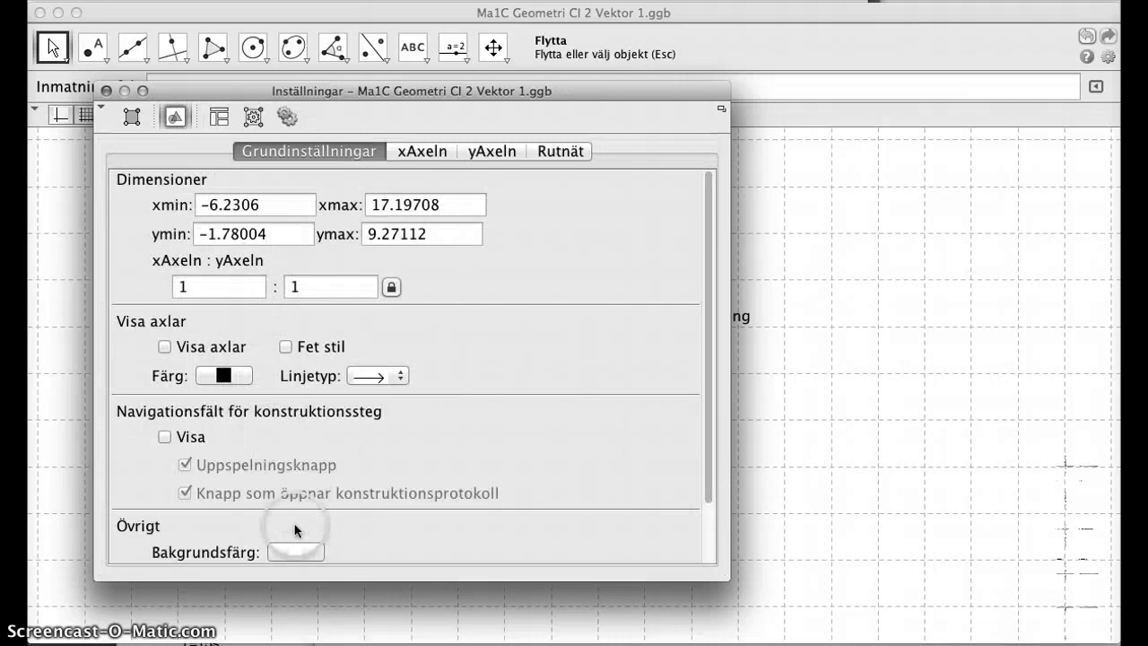
pyautogui.click(297, 551)
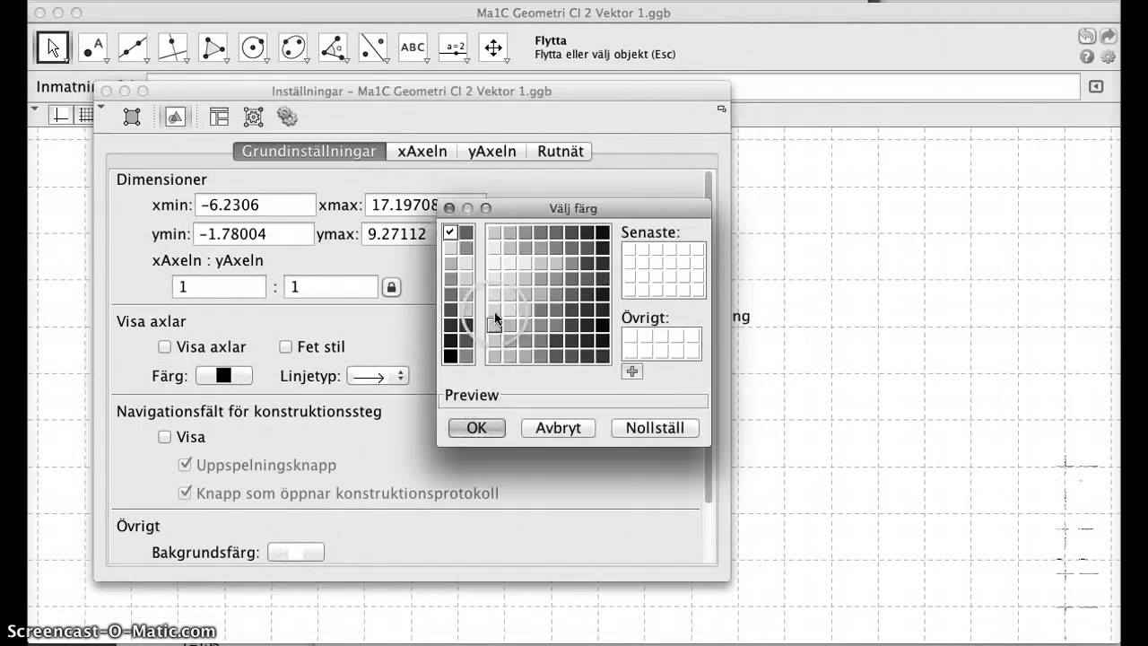
pyautogui.click(493, 248)
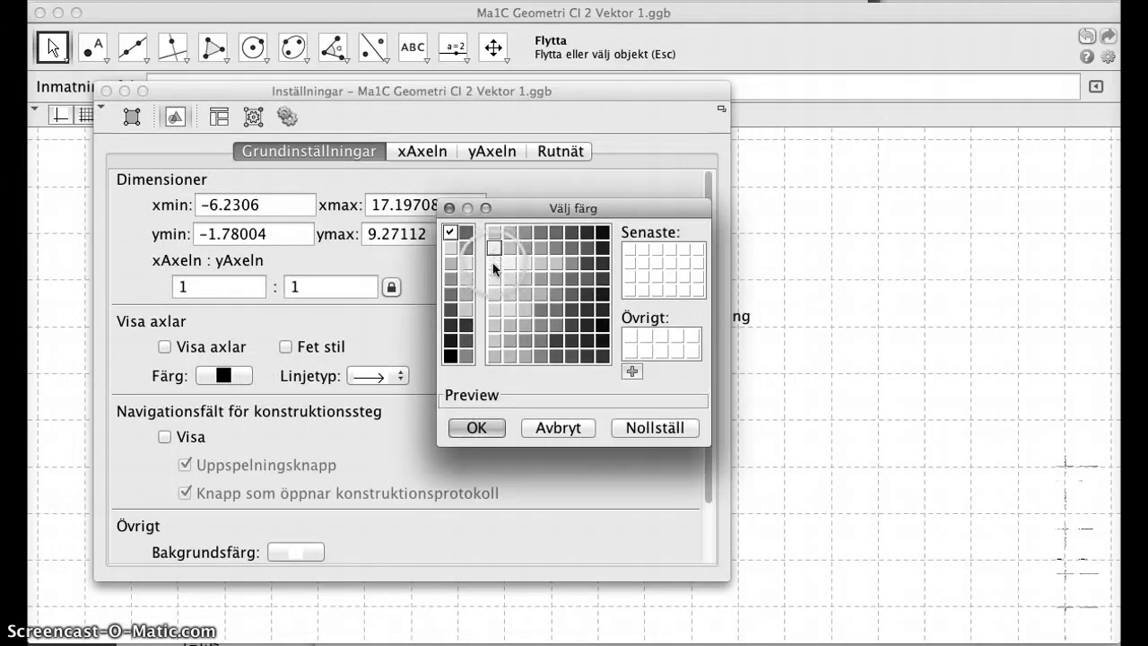
pyautogui.click(474, 428)
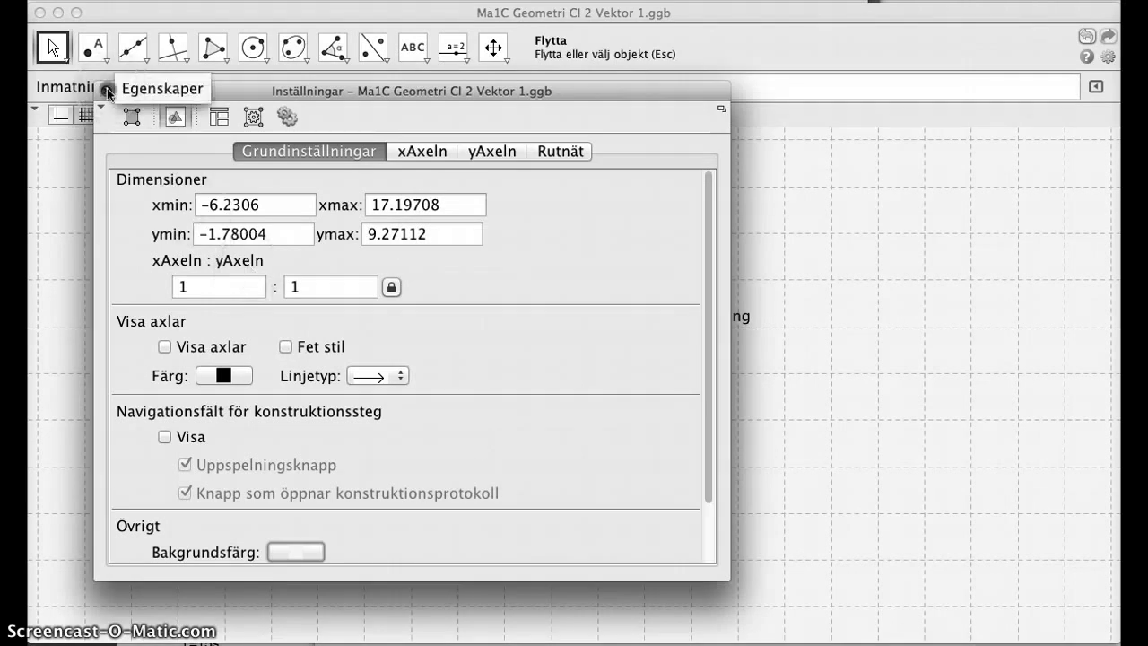
pyautogui.click(106, 91)
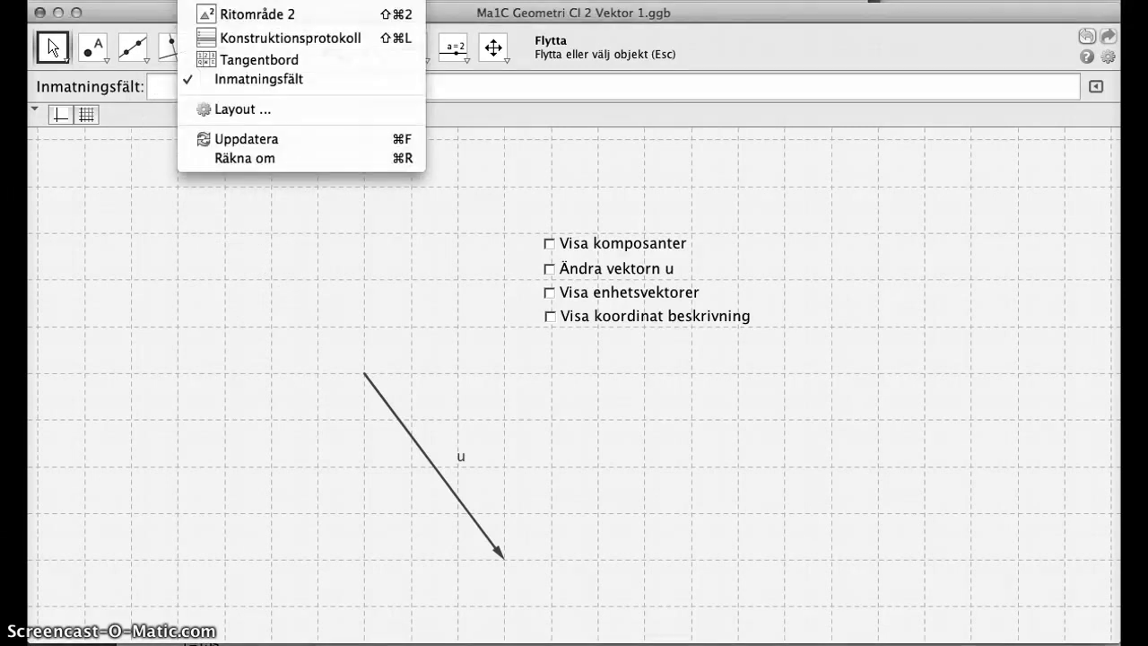
# Step: Show Ritområde 2 docked beside the main graphics view, widen it to about a third of the window, and hide its axes
pyautogui.click(216, 14)
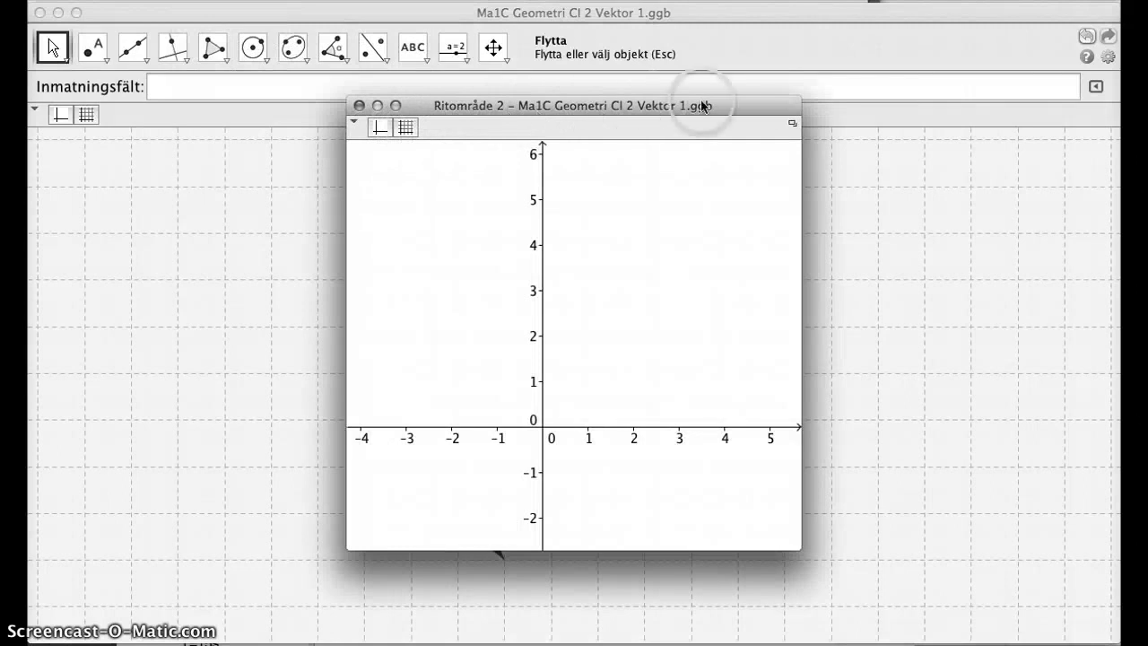
pyautogui.click(792, 122)
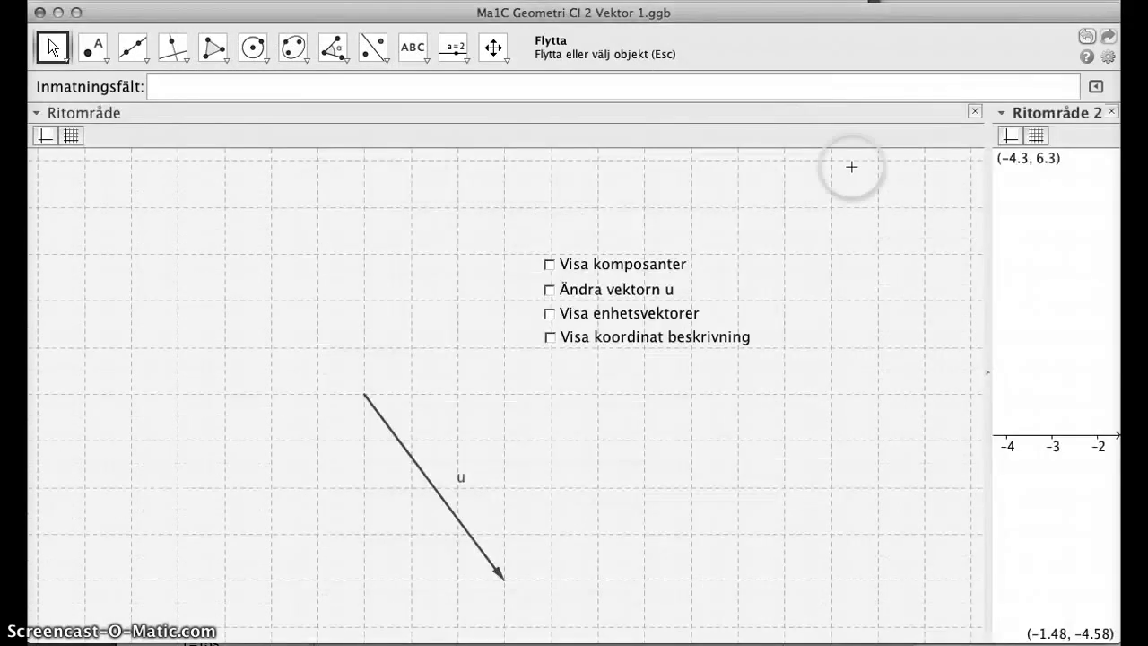
pyautogui.moveTo(985, 246); pyautogui.dragTo(778, 251)
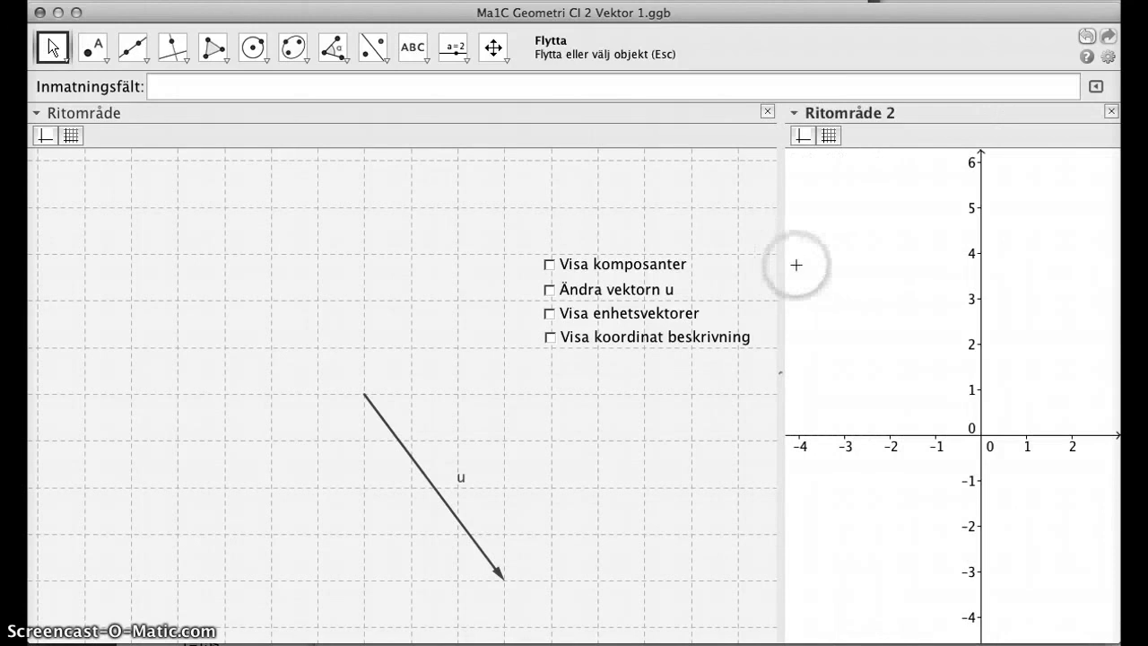
pyautogui.click(802, 133)
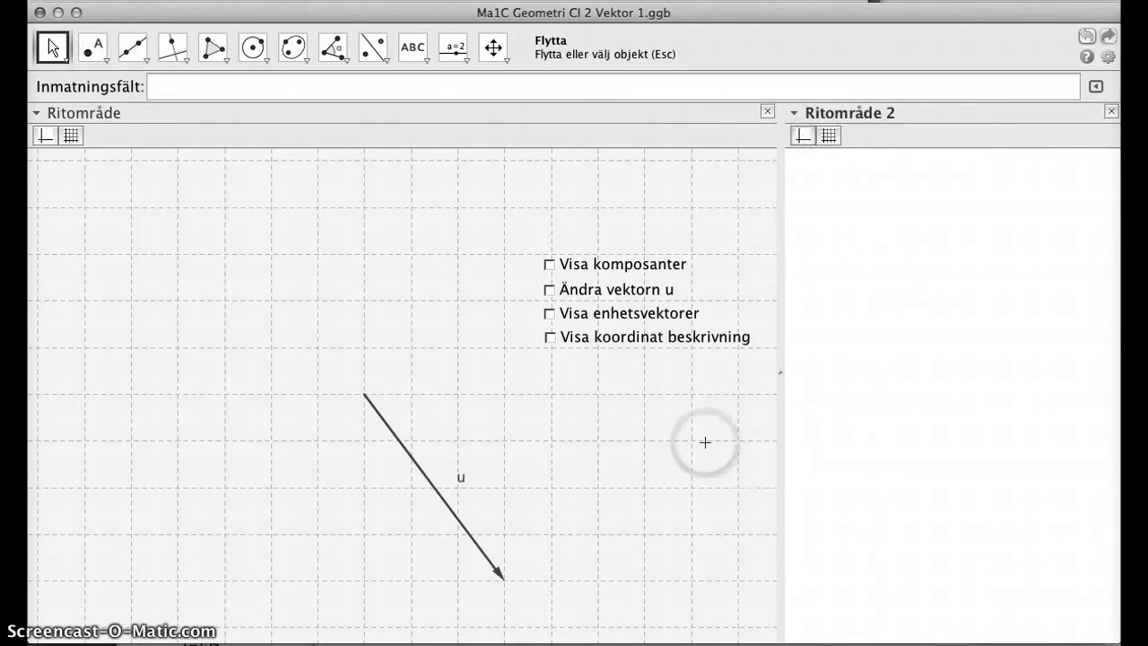
# Step: Shift the main graphics view up and to the left so vector u lies clear of the checkboxes
pyautogui.click(492, 56)
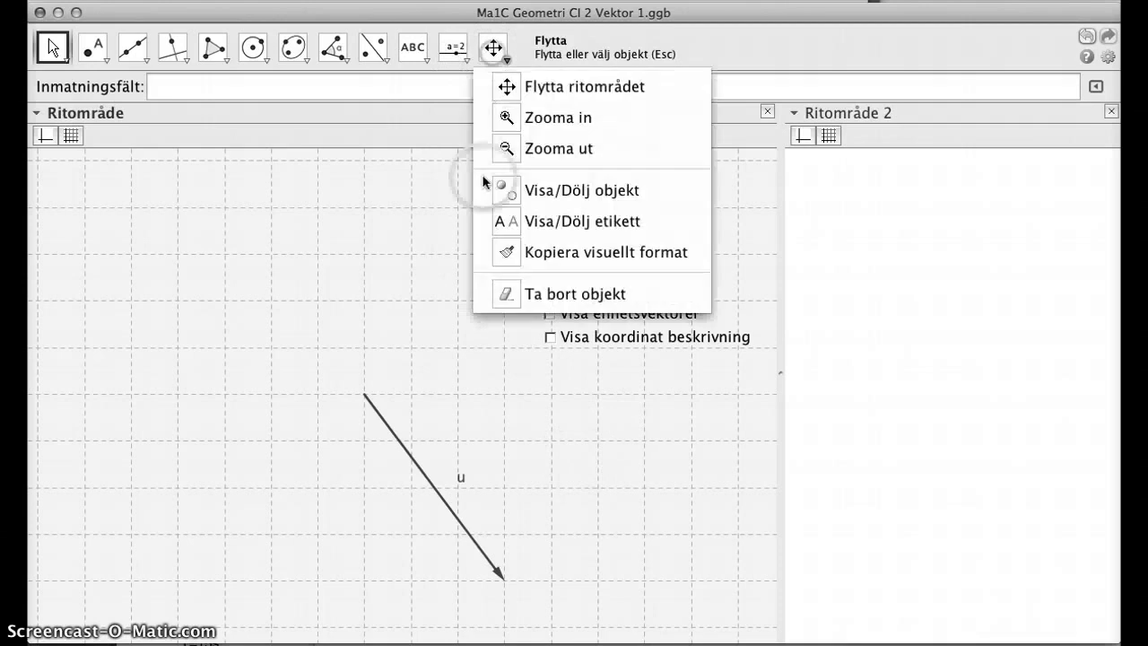
pyautogui.click(504, 90)
pyautogui.moveTo(410, 260); pyautogui.dragTo(262, 166)
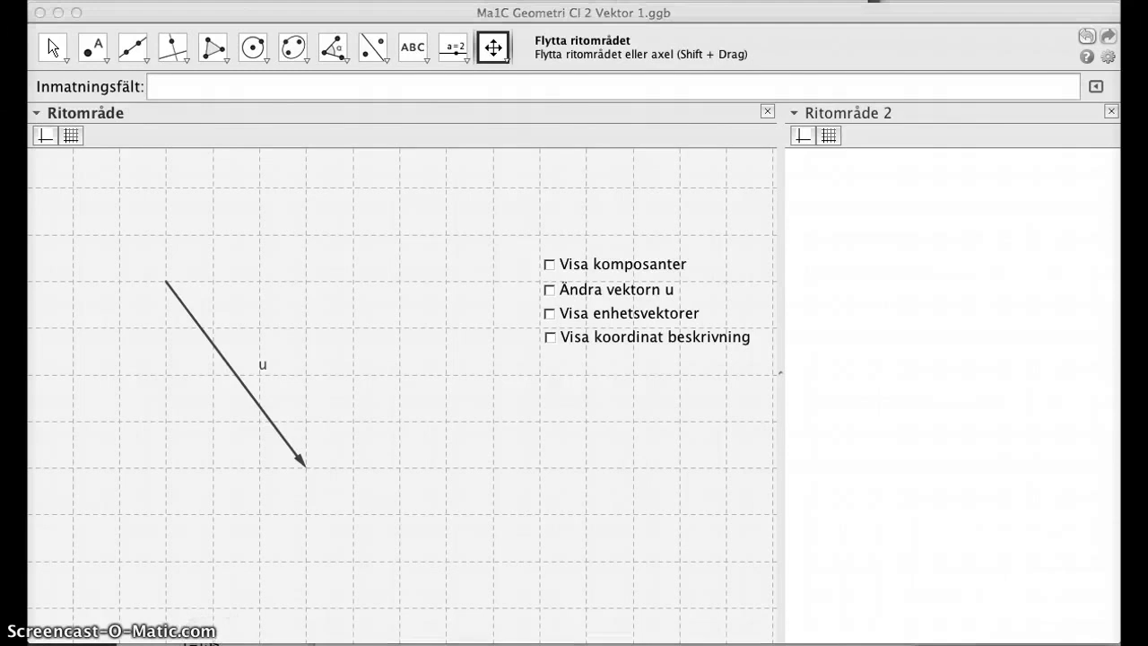
# Step: Open the properties of the Visa koordinat beskrivning checkbox and add Ritområde 2 to its locations
pyautogui.rightClick(615, 336)
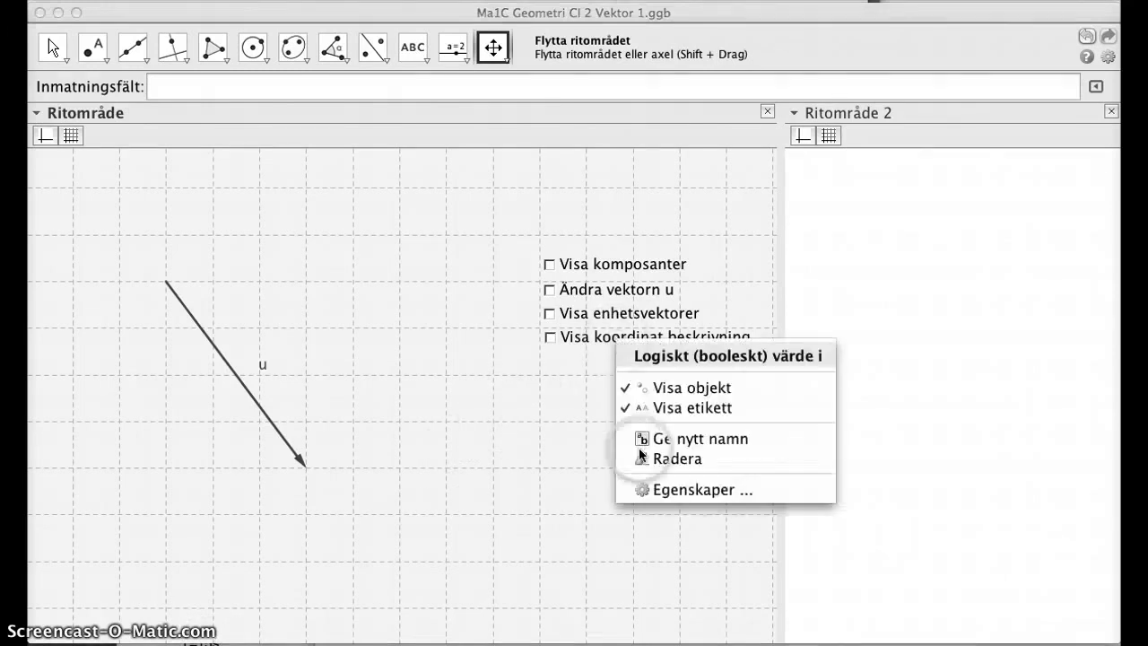
pyautogui.click(672, 490)
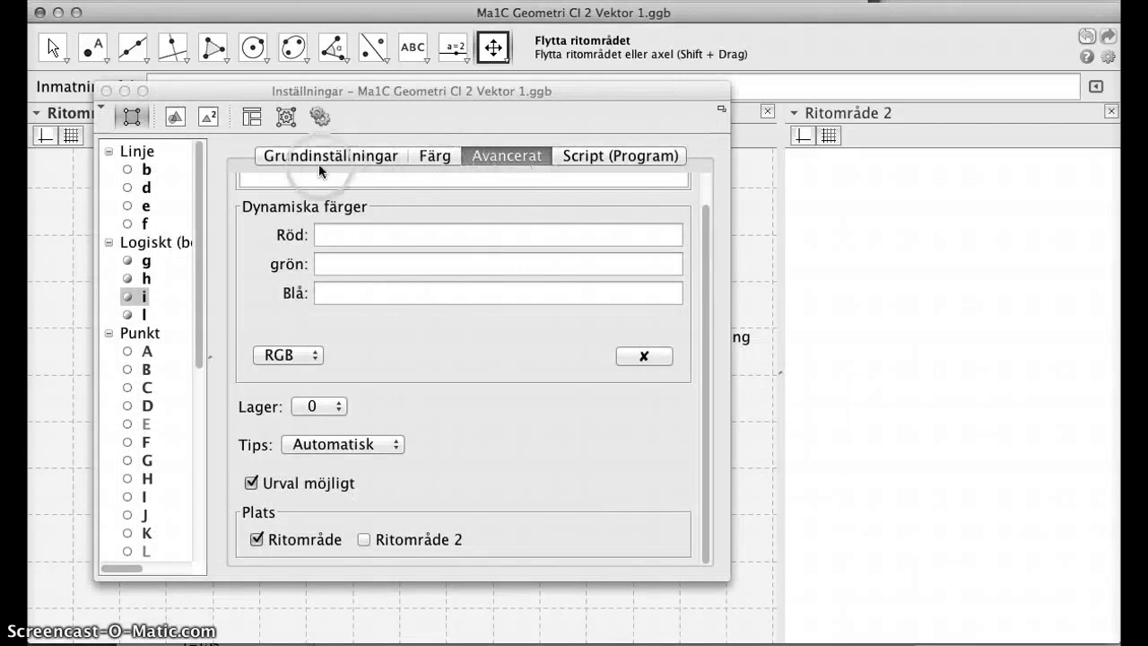
pyautogui.click(365, 540)
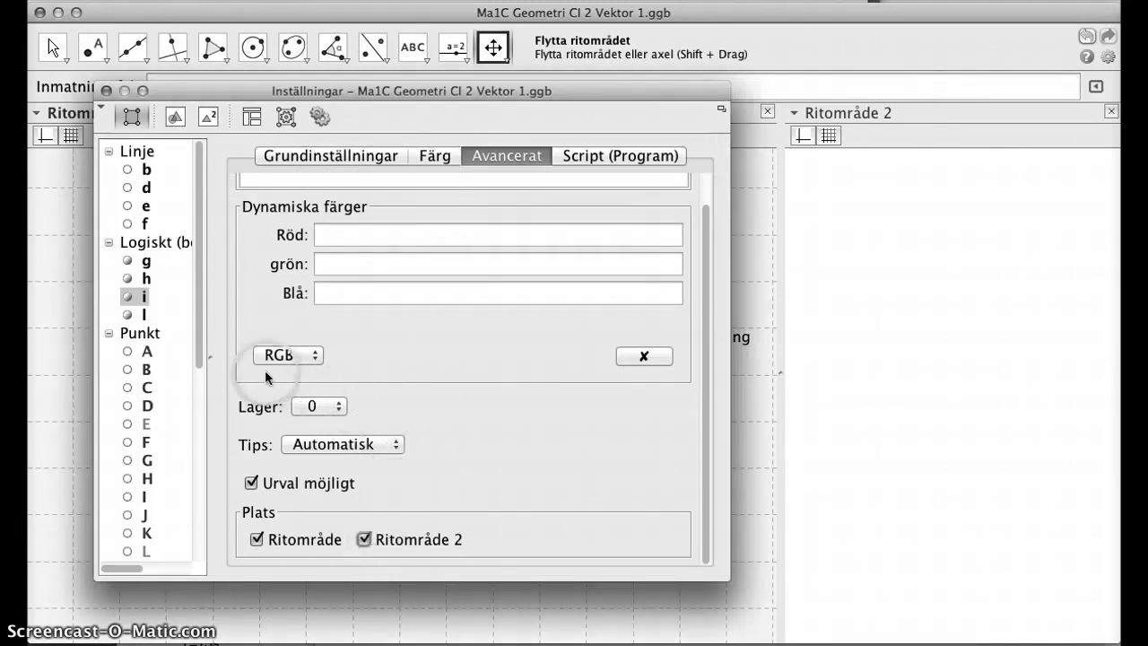
# Step: Place checkbox l in Ritområde 2 only, and remove checkbox i from Ritområde
pyautogui.keyDown('shift'); pyautogui.click(142, 326); pyautogui.keyUp('shift')
pyautogui.click(137, 300)
pyautogui.keyDown('shift'); pyautogui.click(136, 317); pyautogui.keyUp('shift')
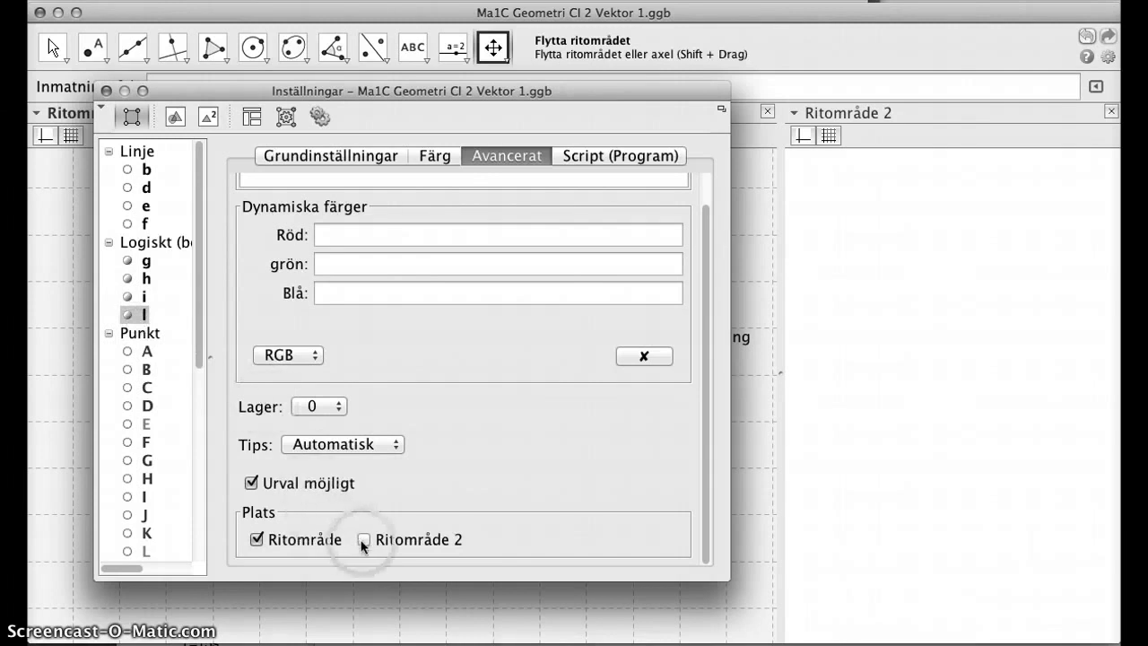
pyautogui.click(257, 538)
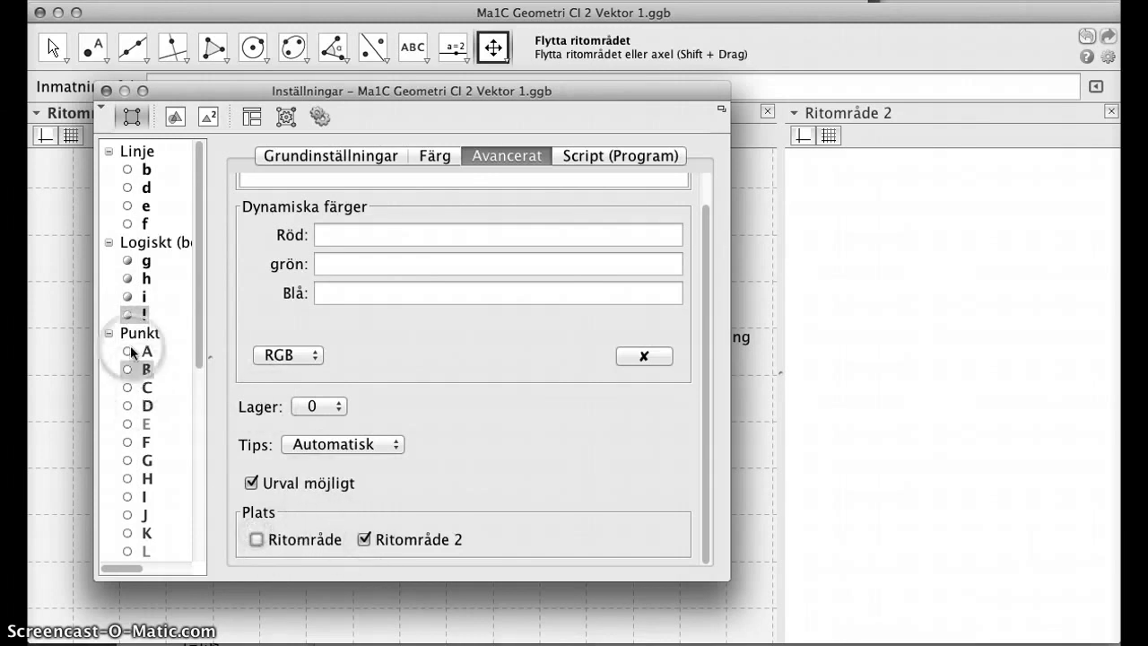
pyautogui.keyDown('shift'); pyautogui.click(126, 299); pyautogui.keyUp('shift')
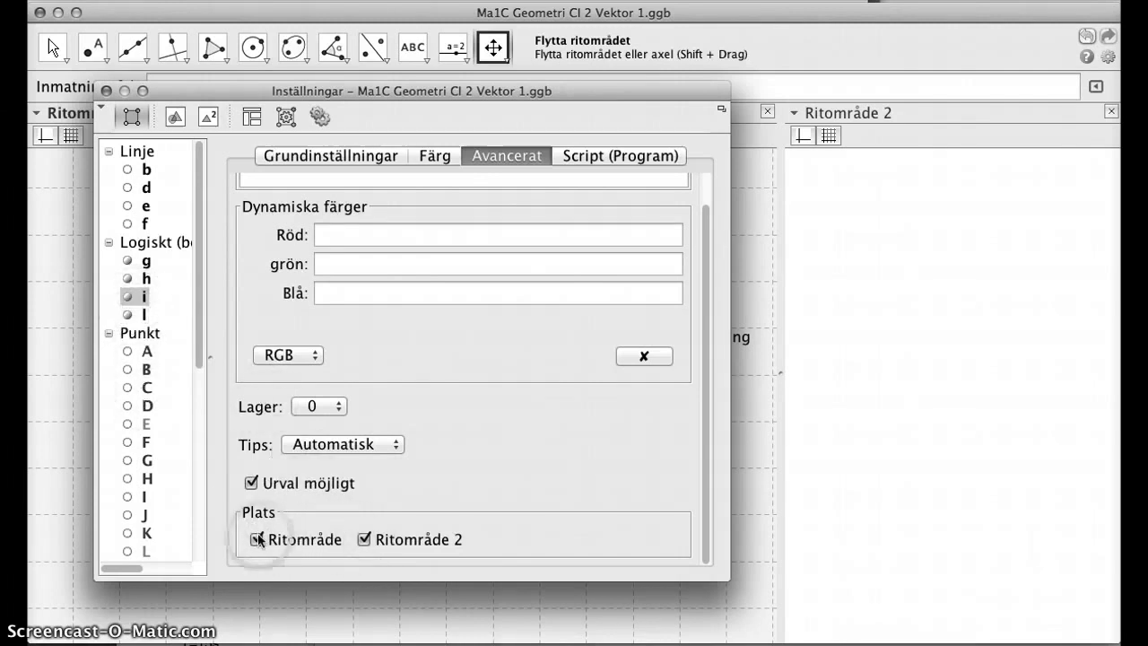
pyautogui.click(257, 539)
# Step: Place checkboxes h and g in Ritområde 2 only, and close the settings
pyautogui.click(142, 278)
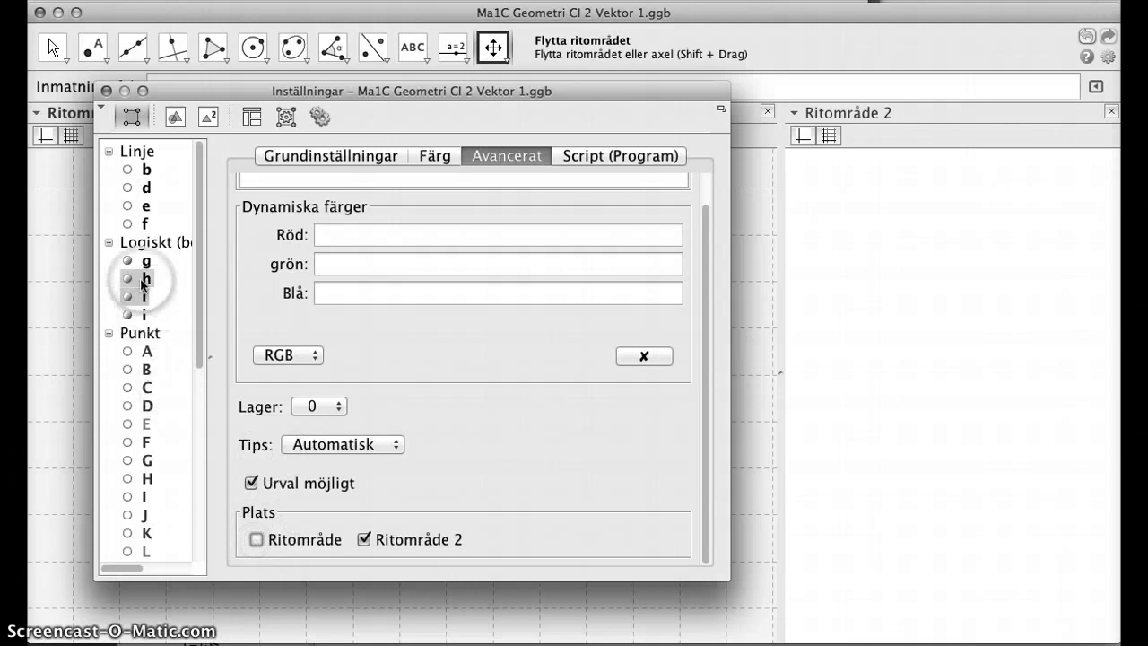
pyautogui.click(255, 540)
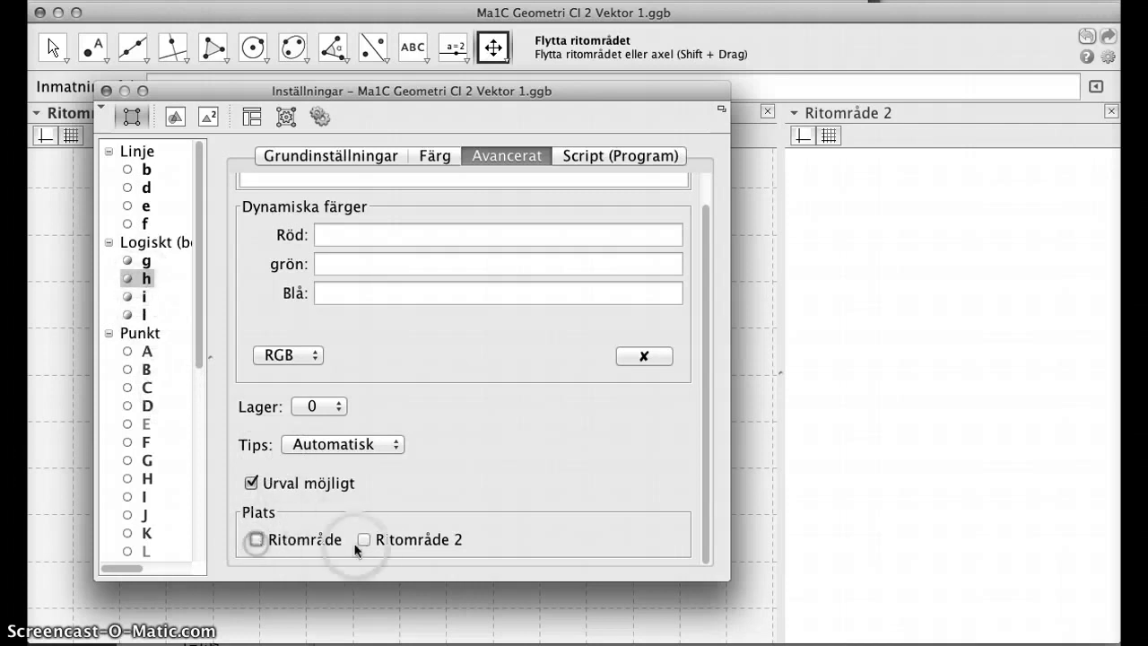
pyautogui.click(365, 539)
pyautogui.click(137, 260)
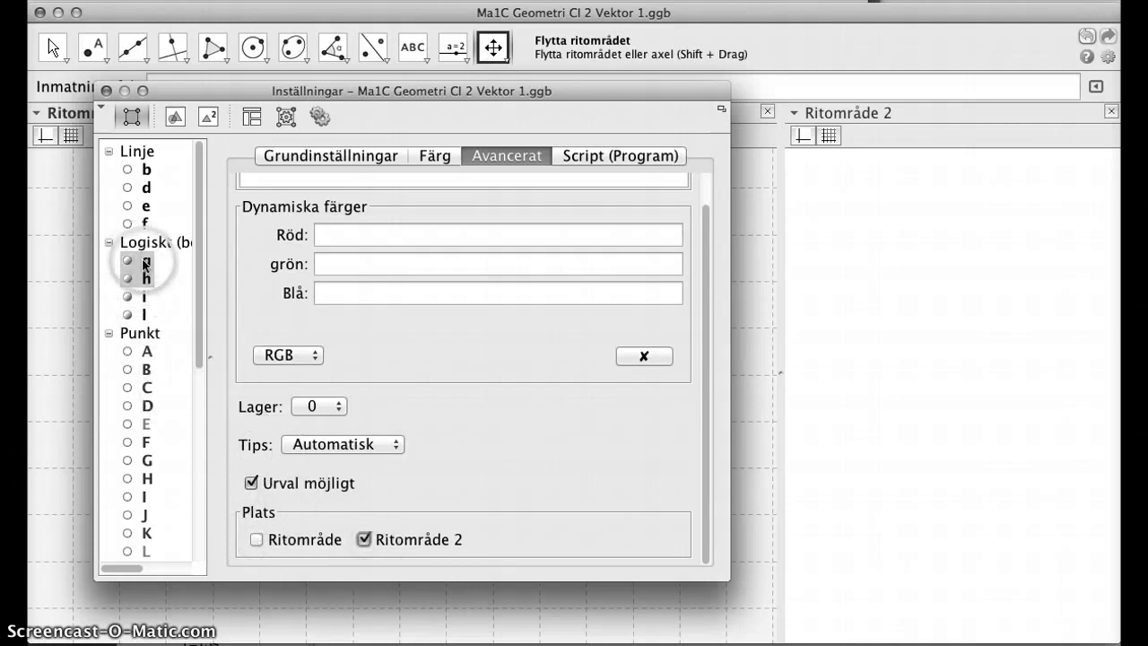
pyautogui.click(257, 539)
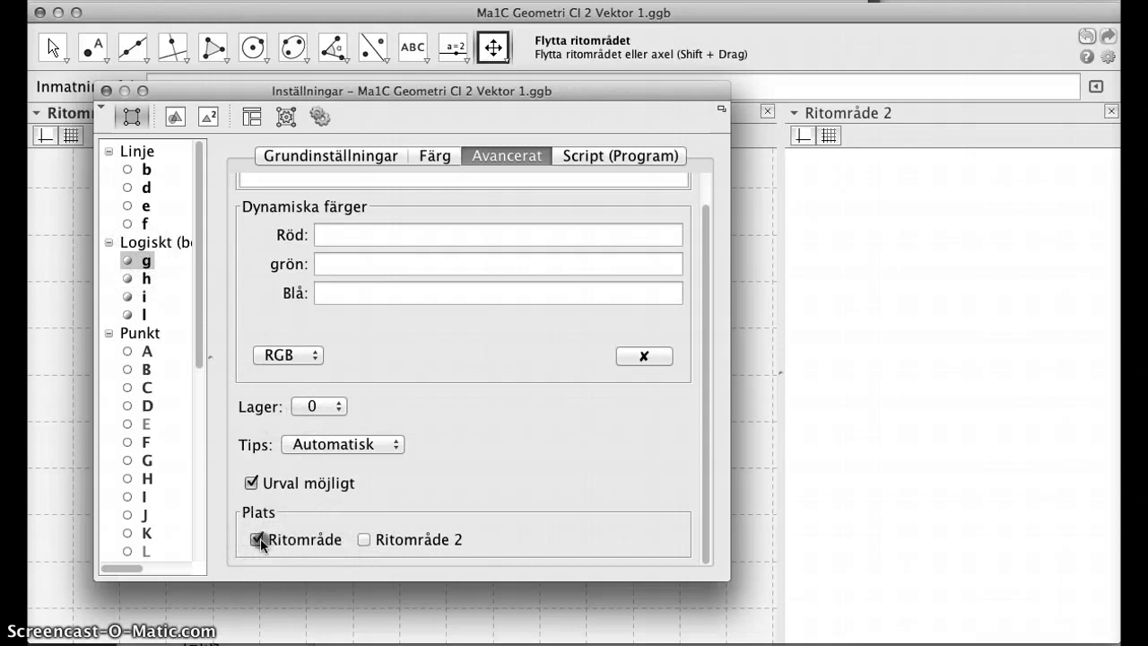
pyautogui.click(365, 539)
pyautogui.click(107, 90)
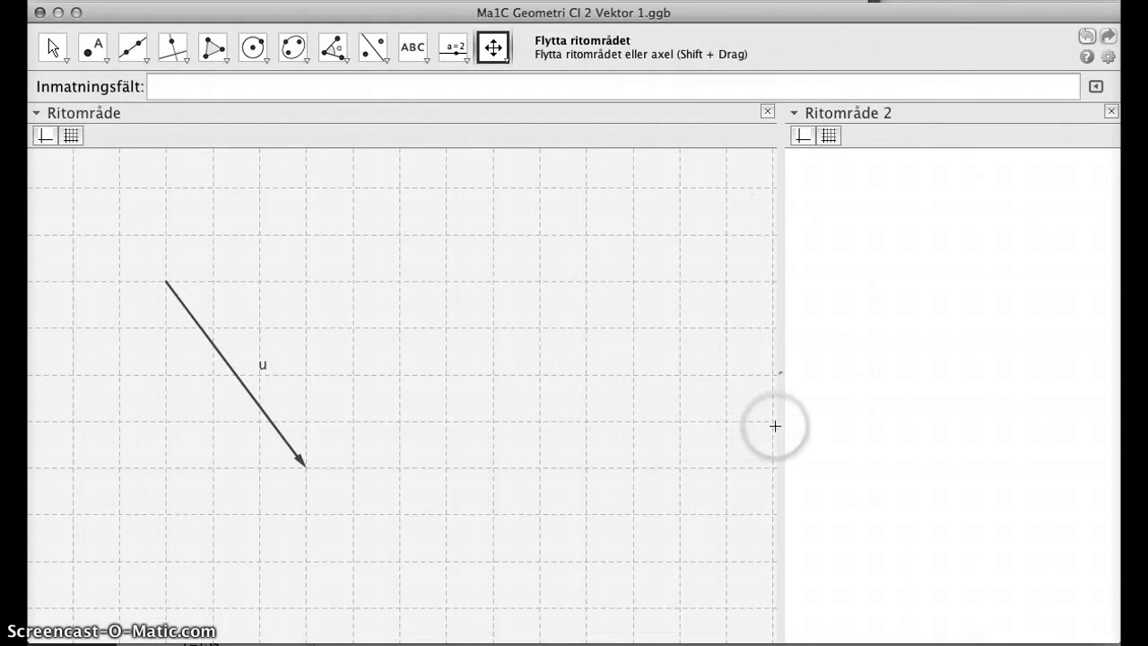
# Step: Widen Ritområde 2 to about two thirds of the window so all four checkboxes and their full captions fit
pyautogui.moveTo(774, 426); pyautogui.dragTo(441, 453)
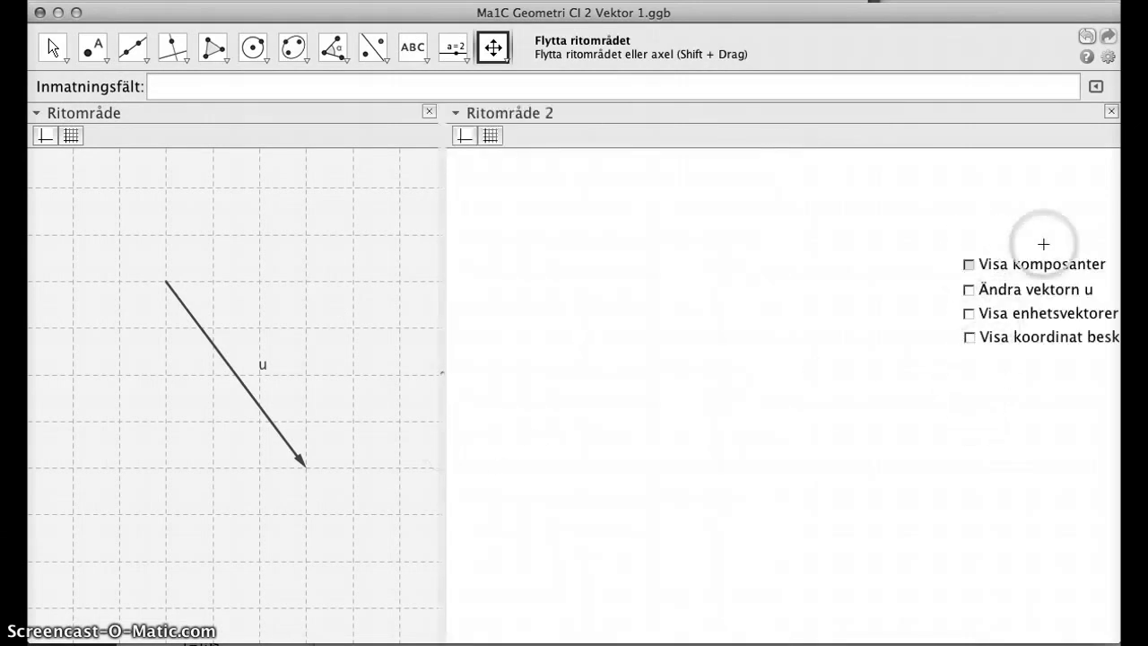
pyautogui.click(888, 404)
pyautogui.click(1116, 258)
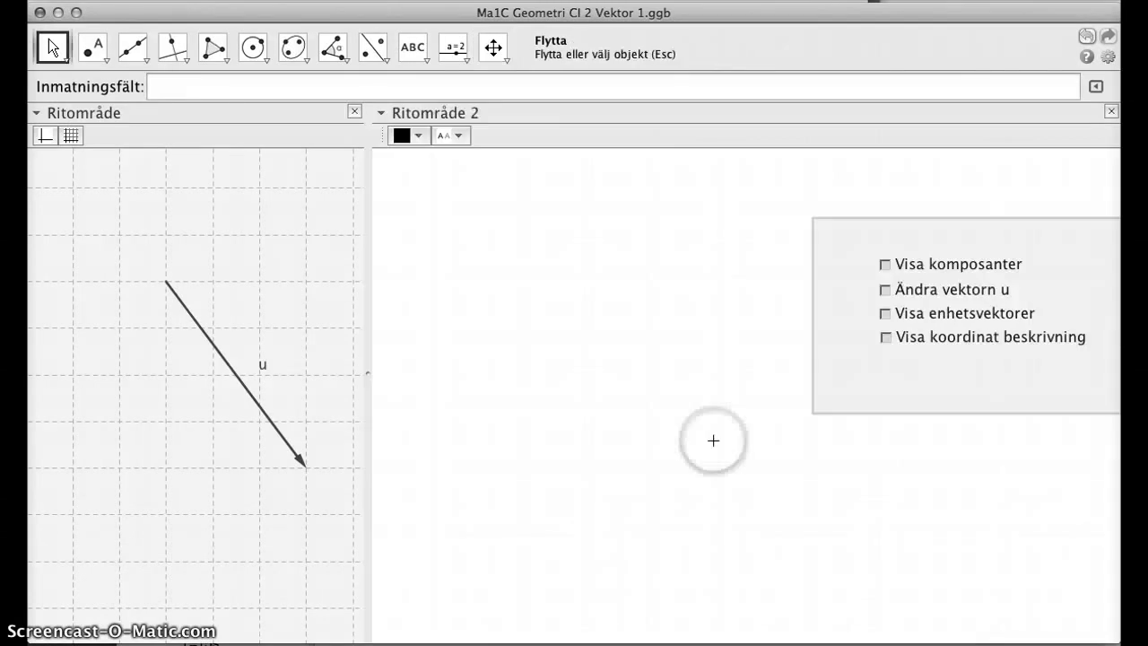
# Step: Select all four checkboxes together and shift them left and slightly up, close to the left edge of Ritområde 2
pyautogui.click(713, 440)
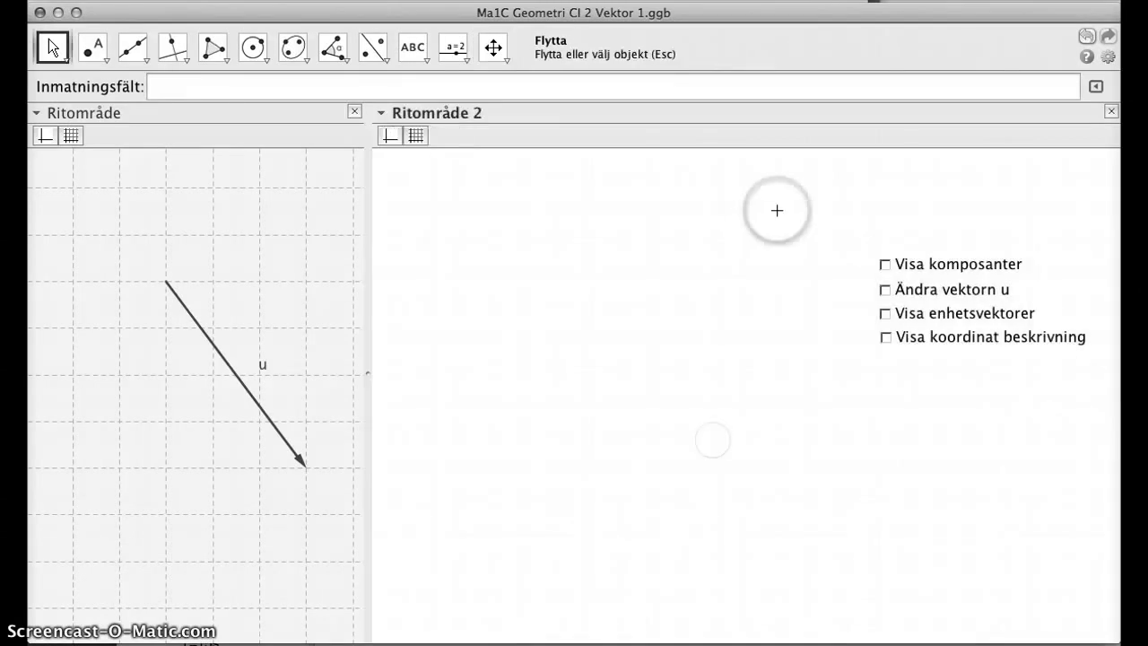
pyautogui.moveTo(774, 204); pyautogui.dragTo(1123, 400)
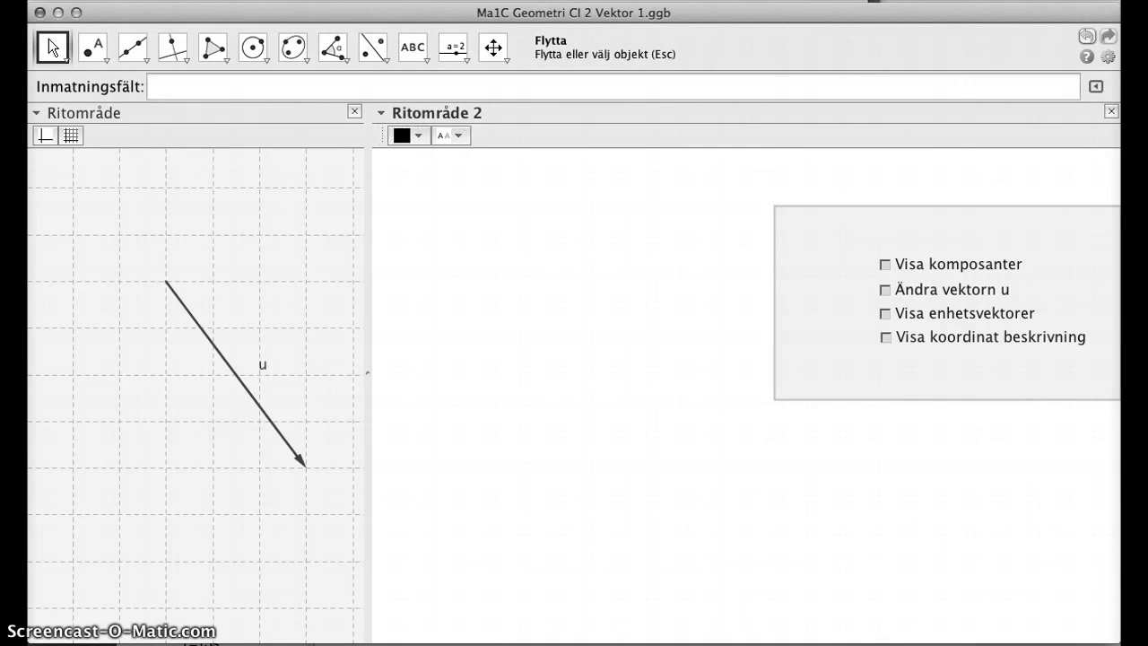
pyautogui.press('Left')
pyautogui.press('Left')
pyautogui.press('Left')
pyautogui.press('Left')
pyautogui.press('Left')
pyautogui.press('Left')
pyautogui.press('Left')
pyautogui.press('Left')
pyautogui.press('Left')
pyautogui.press('Left')
pyautogui.press('Left')
pyautogui.press('Left')
pyautogui.press('Left')
pyautogui.press('Left')
pyautogui.press('Left')
pyautogui.press('Left')
pyautogui.press('Left')
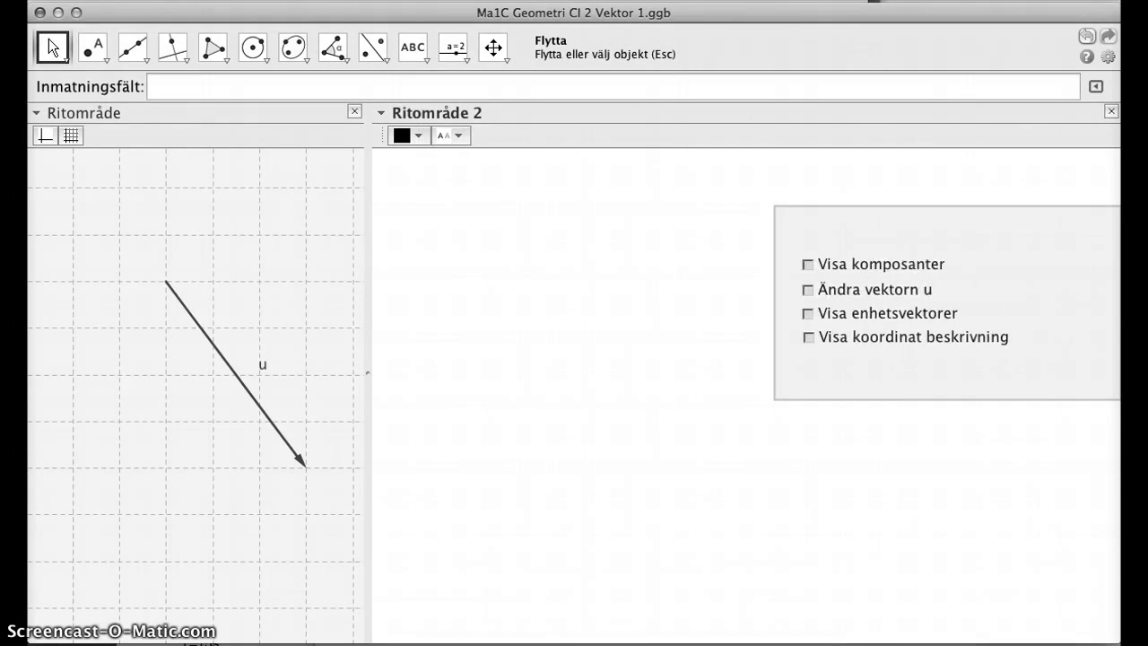
pyautogui.press('Left')
pyautogui.press('Left')
pyautogui.press('Left')
pyautogui.press('Left')
pyautogui.press('Left')
pyautogui.press('Left')
pyautogui.press('Left')
pyautogui.press('Left')
pyautogui.press('Left')
pyautogui.press('Left')
pyautogui.press('Left')
pyautogui.press('Left')
pyautogui.press('Left')
pyautogui.press('Left')
pyautogui.press('Left')
pyautogui.press('Left')
pyautogui.press('Left')
pyautogui.press('Left')
pyautogui.press('Left')
pyautogui.press('Left')
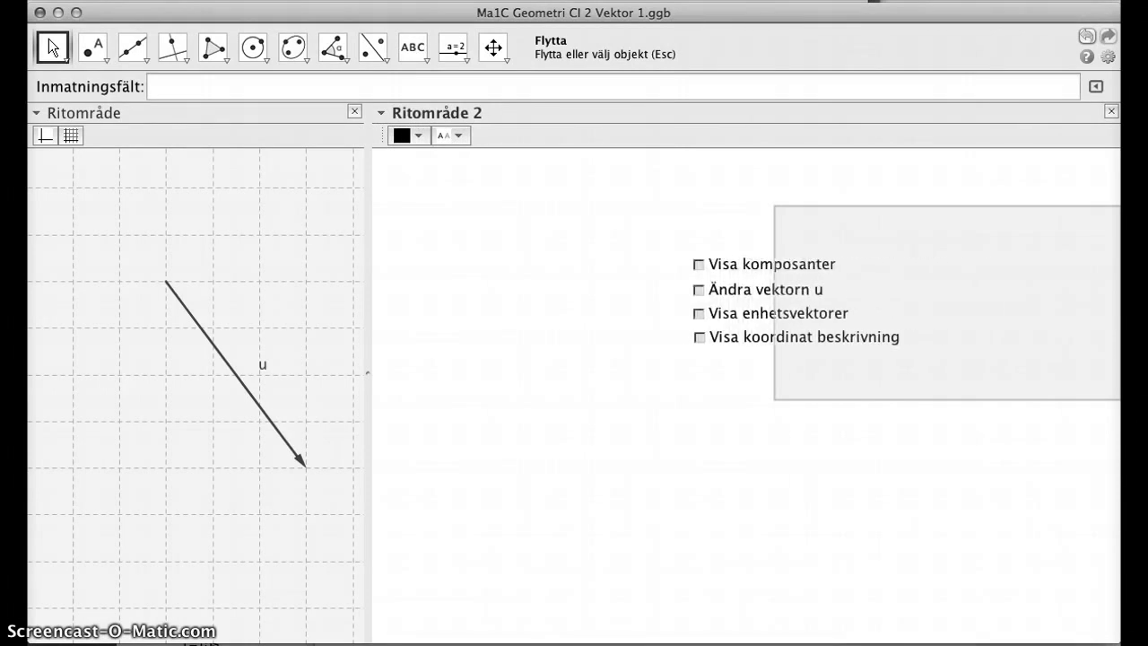
pyautogui.press('Left')
pyautogui.press('Left')
pyautogui.press('Left')
pyautogui.press('Left')
pyautogui.press('Left')
pyautogui.press('Left')
pyautogui.press('Left')
pyautogui.press('Left')
pyautogui.press('Left')
pyautogui.press('Left')
pyautogui.press('Left')
pyautogui.press('Left')
pyautogui.press('Left')
pyautogui.press('Left')
pyautogui.press('Left')
pyautogui.press('Left')
pyautogui.press('Left')
pyautogui.press('Left')
pyautogui.press('Left')
pyautogui.press('Left')
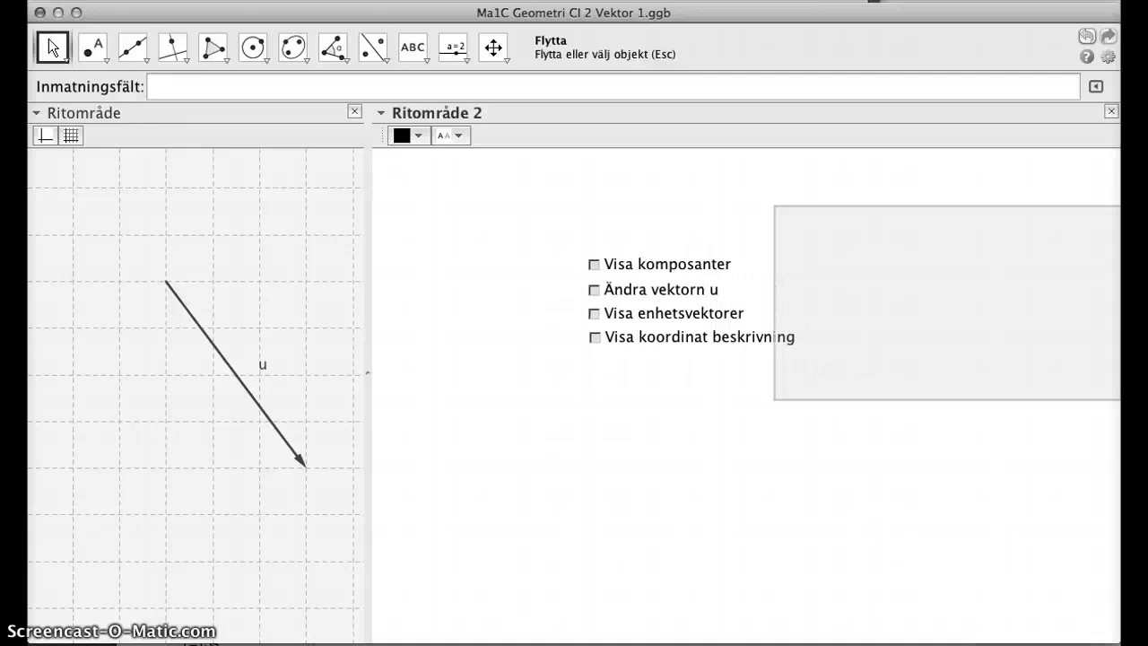
pyautogui.press('Left')
pyautogui.press('Left')
pyautogui.press('Left')
pyautogui.press('Left')
pyautogui.press('Left')
pyautogui.press('Left')
pyautogui.press('Left')
pyautogui.press('Left')
pyautogui.press('Left')
pyautogui.press('Left')
pyautogui.press('Left')
pyautogui.press('Left')
pyautogui.press('Left')
pyautogui.press('Left')
pyautogui.press('Left')
pyautogui.press('Left')
pyautogui.press('Left')
pyautogui.press('Left')
pyautogui.press('Left')
pyautogui.press('Left')
pyautogui.press('Left')
pyautogui.press('Left')
pyautogui.press('Left')
pyautogui.press('Left')
pyautogui.press('Left')
pyautogui.press('Left')
pyautogui.press('Left')
pyautogui.press('Left')
pyautogui.press('Left')
pyautogui.press('Left')
pyautogui.press('Left')
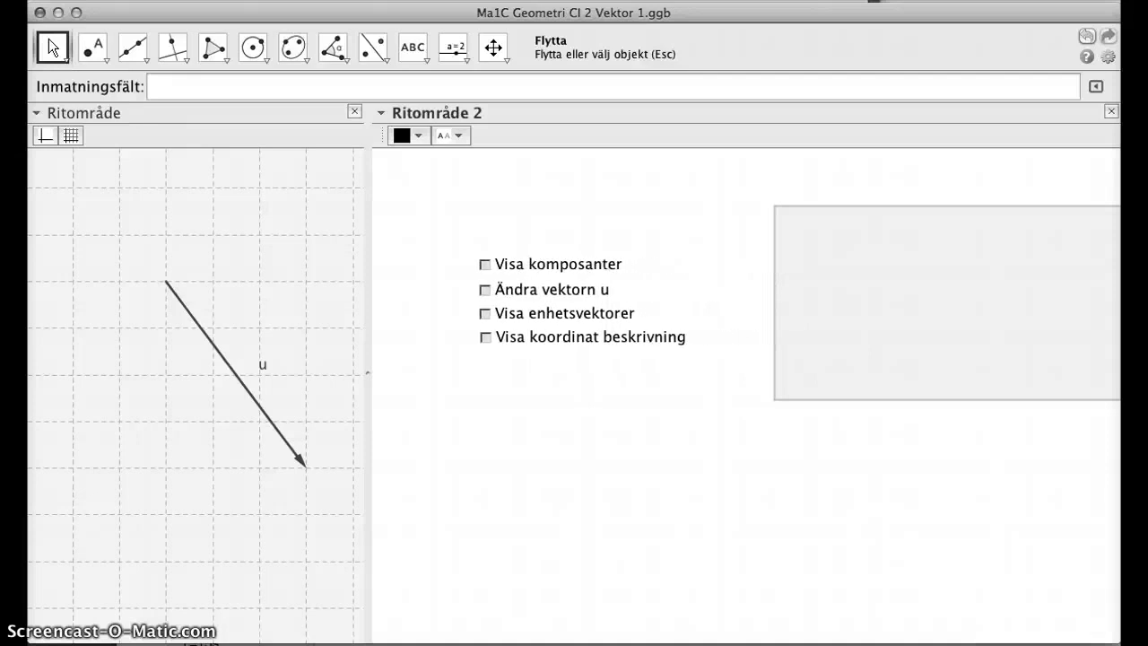
pyautogui.press('Up')
pyautogui.press('Up')
pyautogui.press('Up')
pyautogui.press('Up')
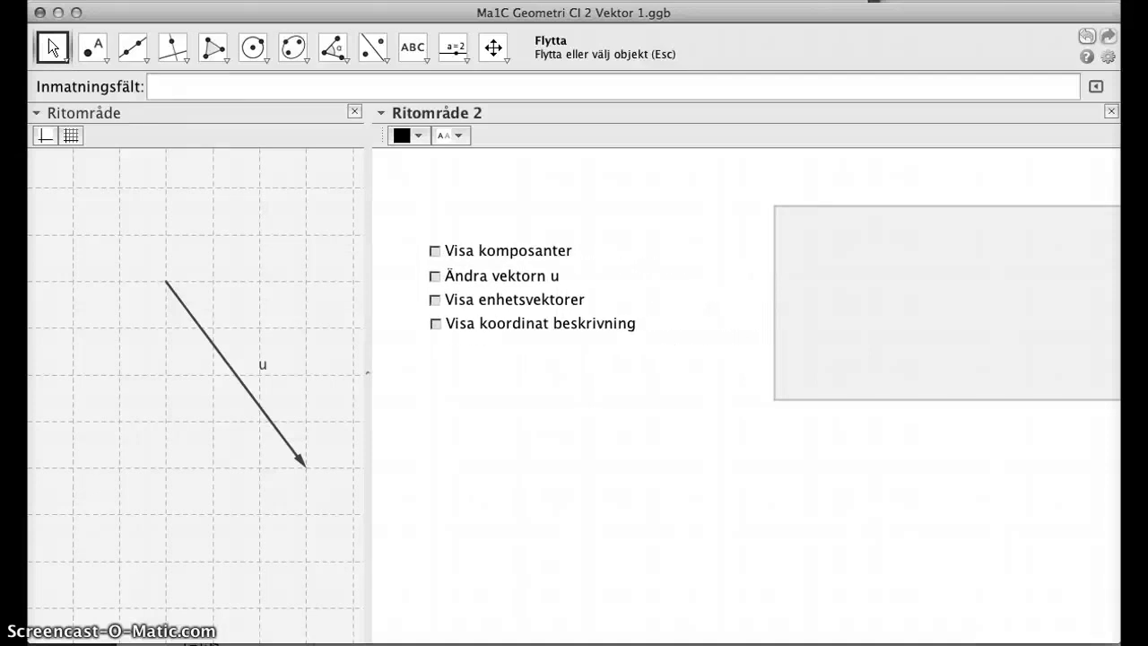
pyautogui.press('Left')
pyautogui.press('Left')
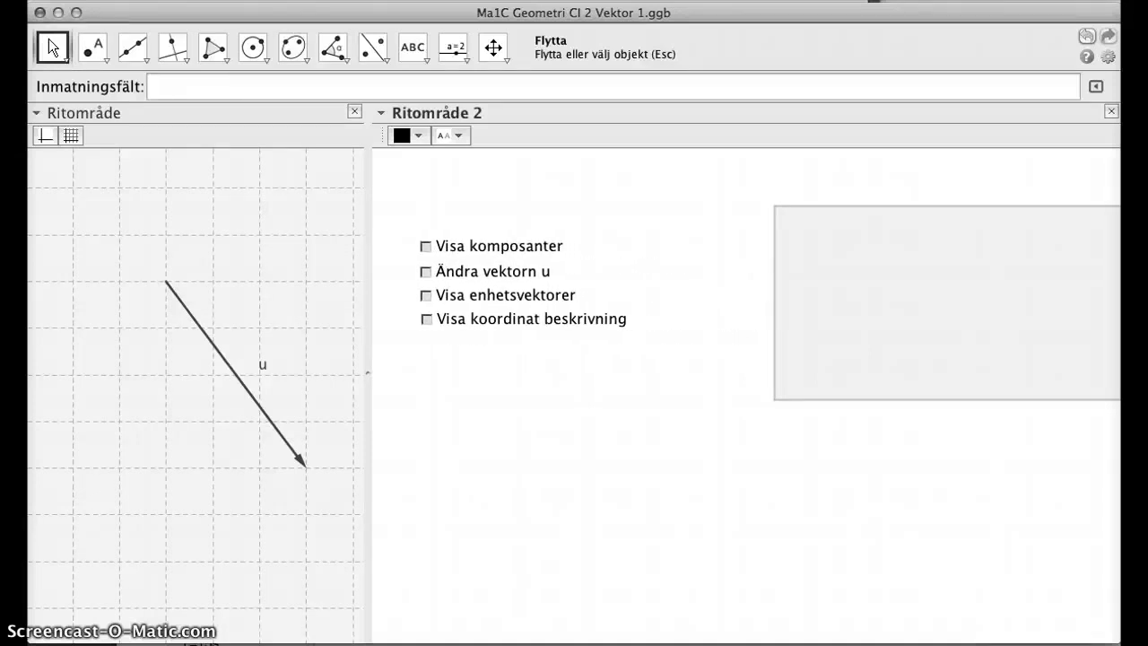